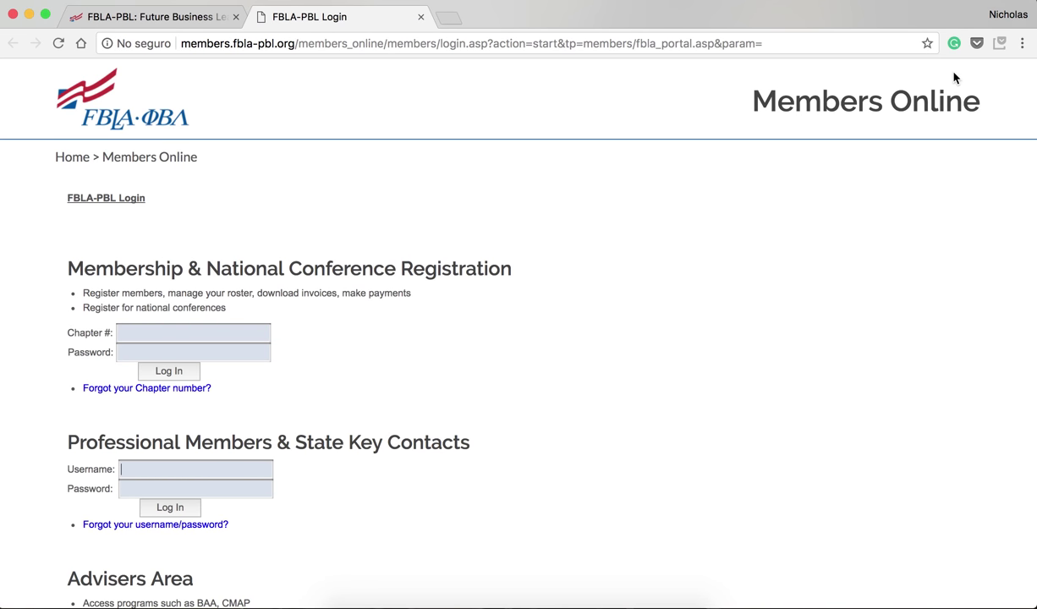
# Log in to Membership & National Conference Registration with the chapter number and password
pyautogui.moveTo(497, 272); pyautogui.dragTo(64, 267)
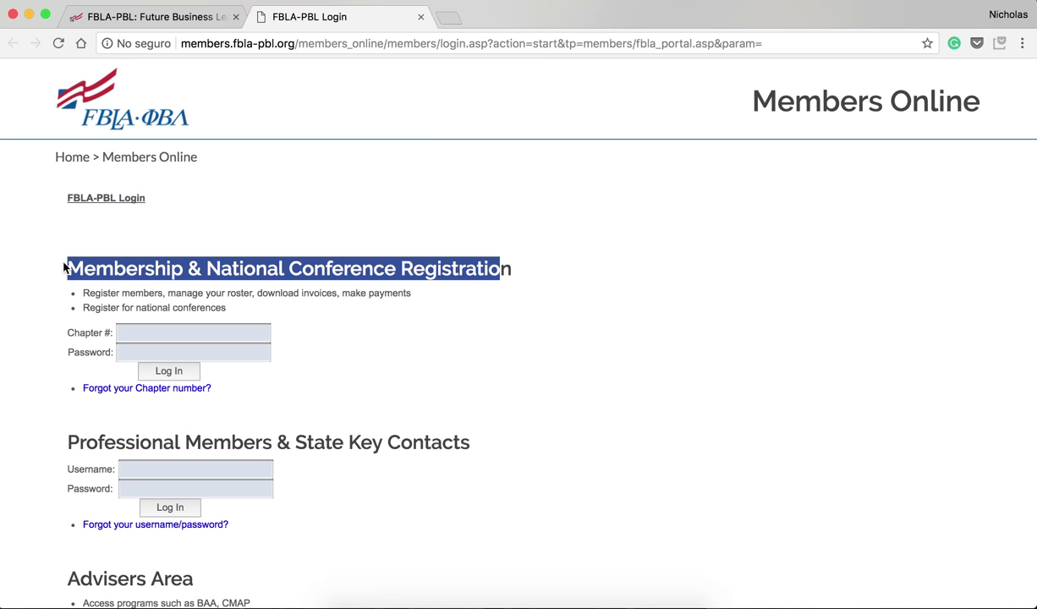
pyautogui.click(153, 328)
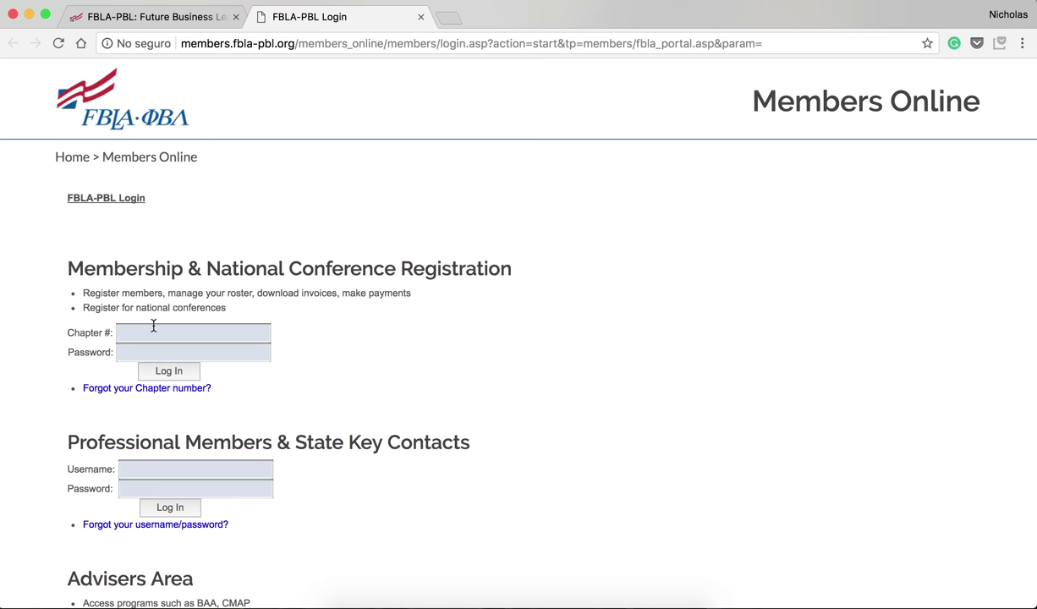
pyautogui.write('123451234')
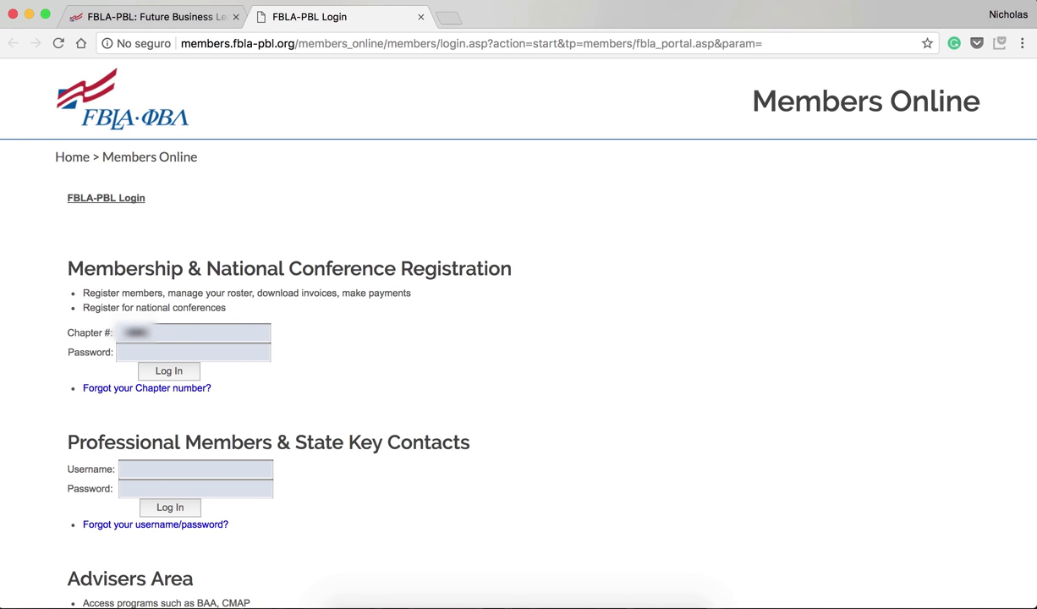
pyautogui.write('•••••••')
pyautogui.press('Return')
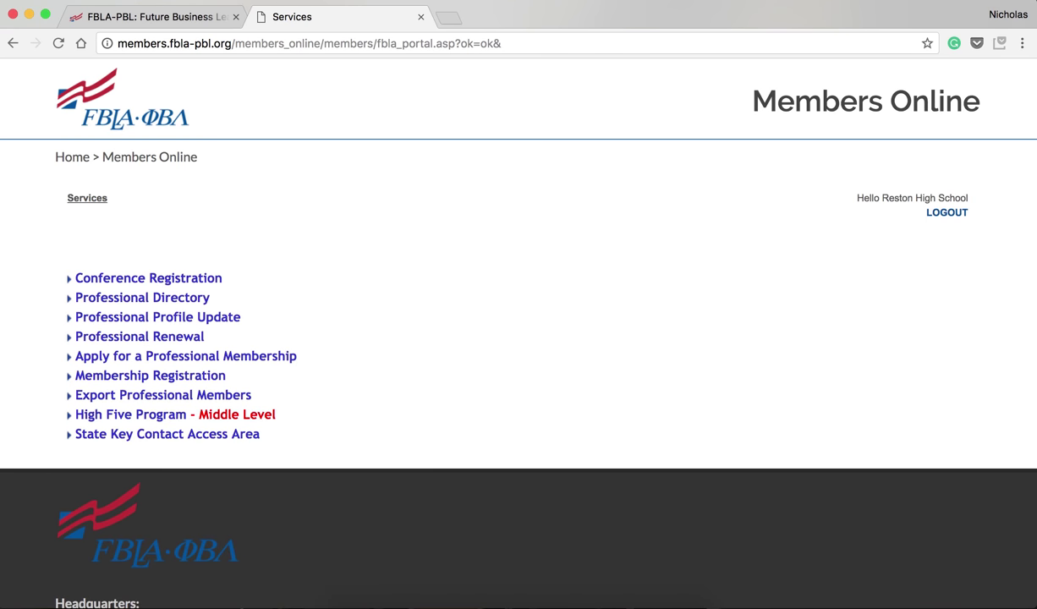
# Open Membership Registration, review the Step 1 school information, and advance to Step 2 Adviser Information
pyautogui.click(191, 377)
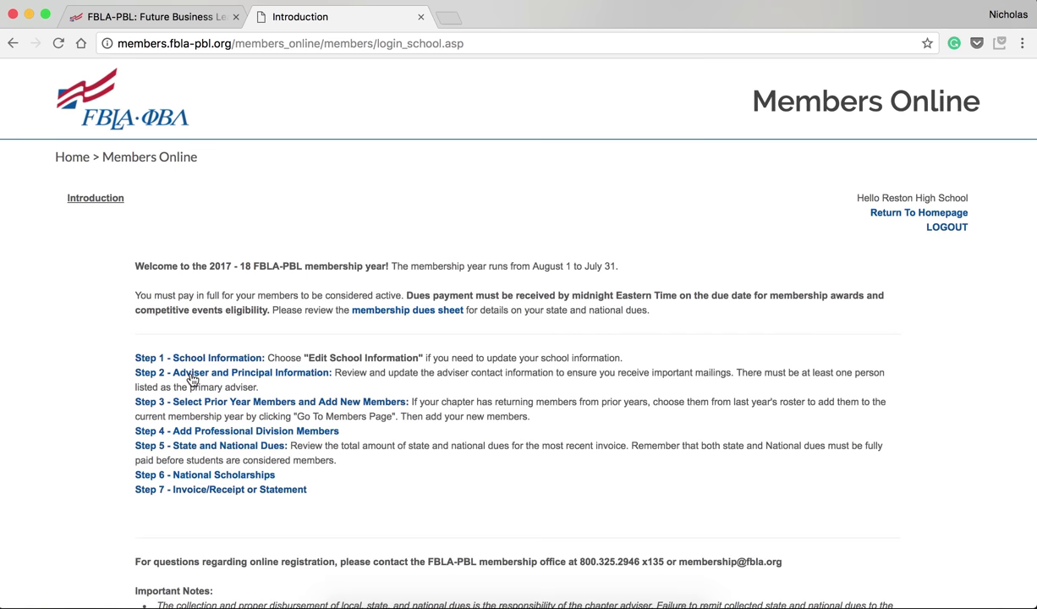
pyautogui.scroll(-5, 482, 404)
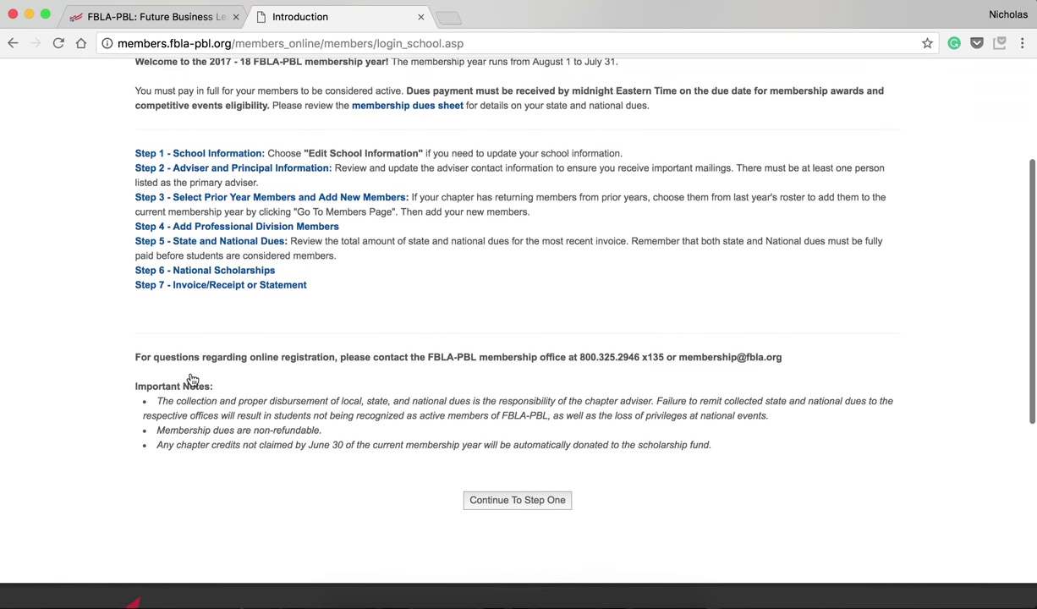
pyautogui.click(473, 490)
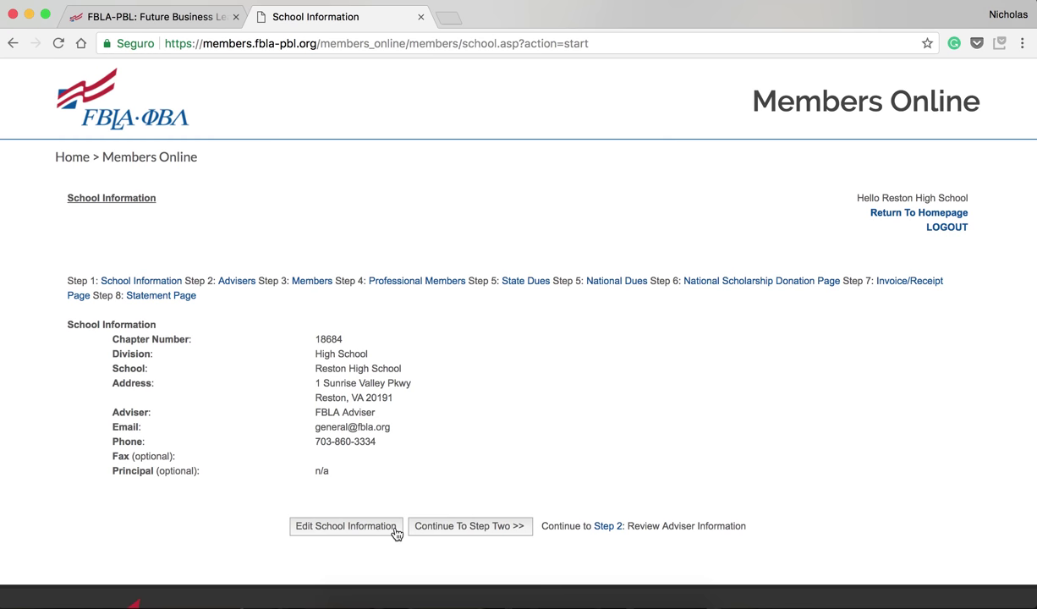
pyautogui.click(464, 536)
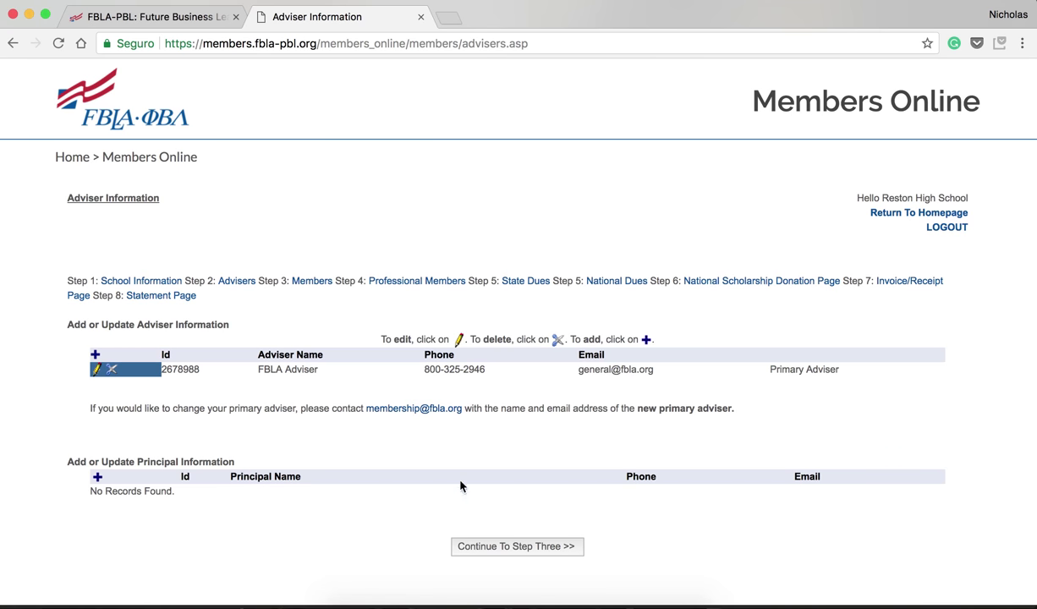
# Advance from the adviser review to the Step 3 member roster
pyautogui.click(472, 546)
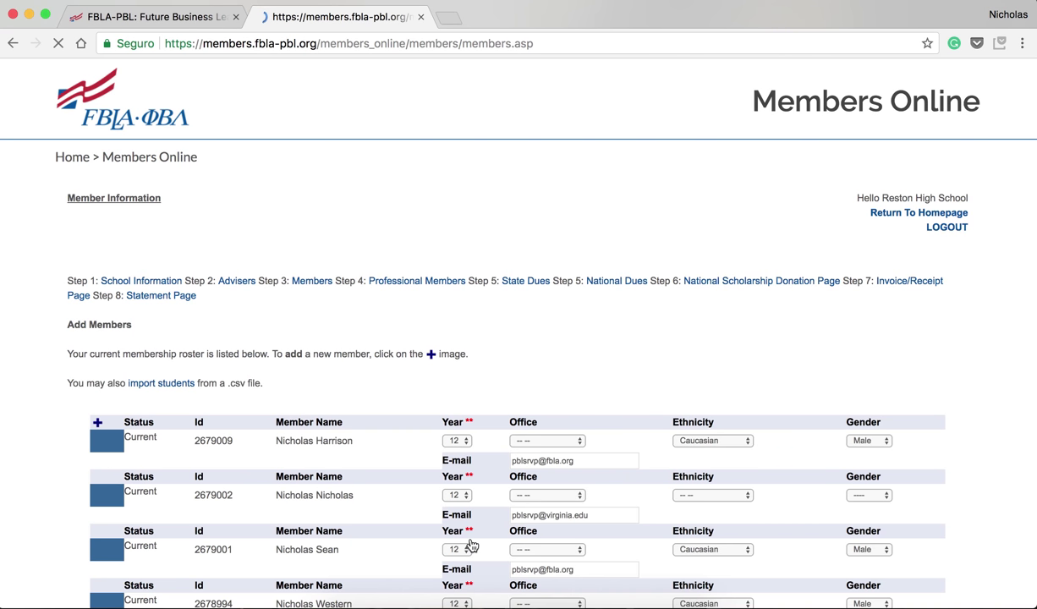
pyautogui.scroll(-3, 416, 496)
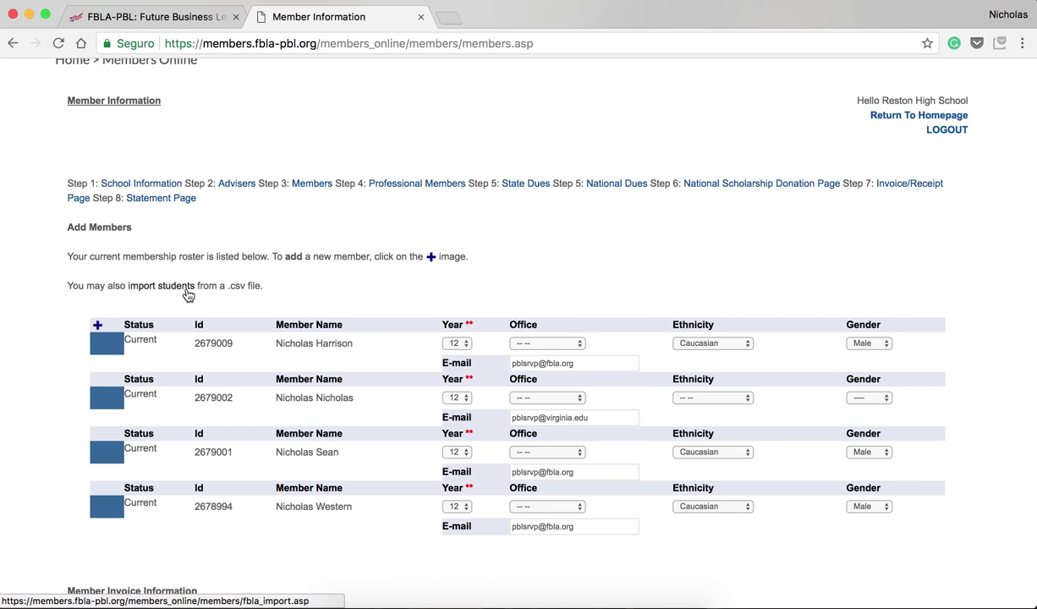
pyautogui.click(98, 326)
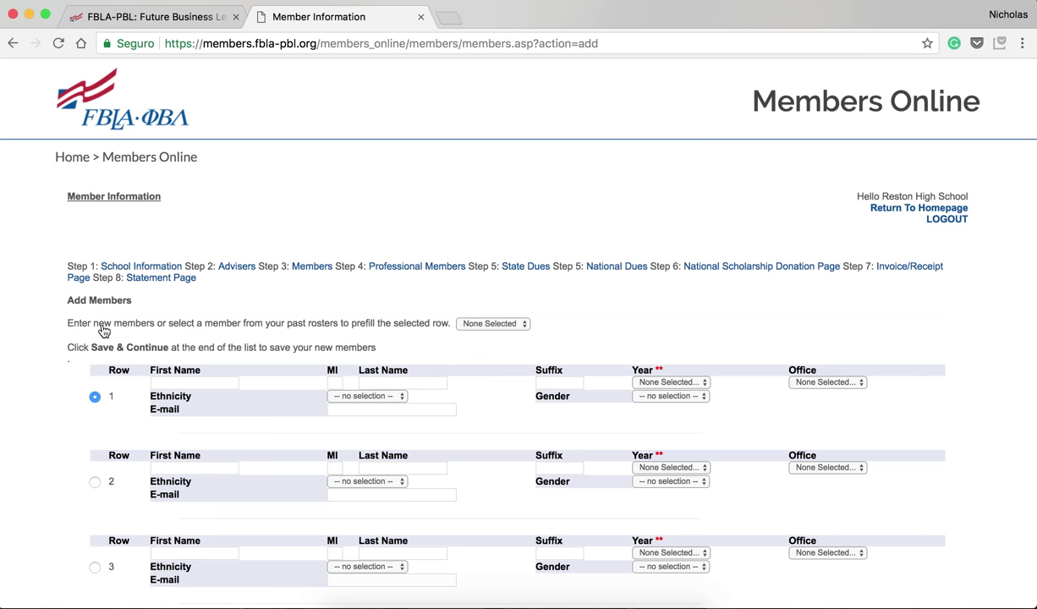
# Enter the new member's first and last name in row 1
pyautogui.scroll(-2, 103, 329)
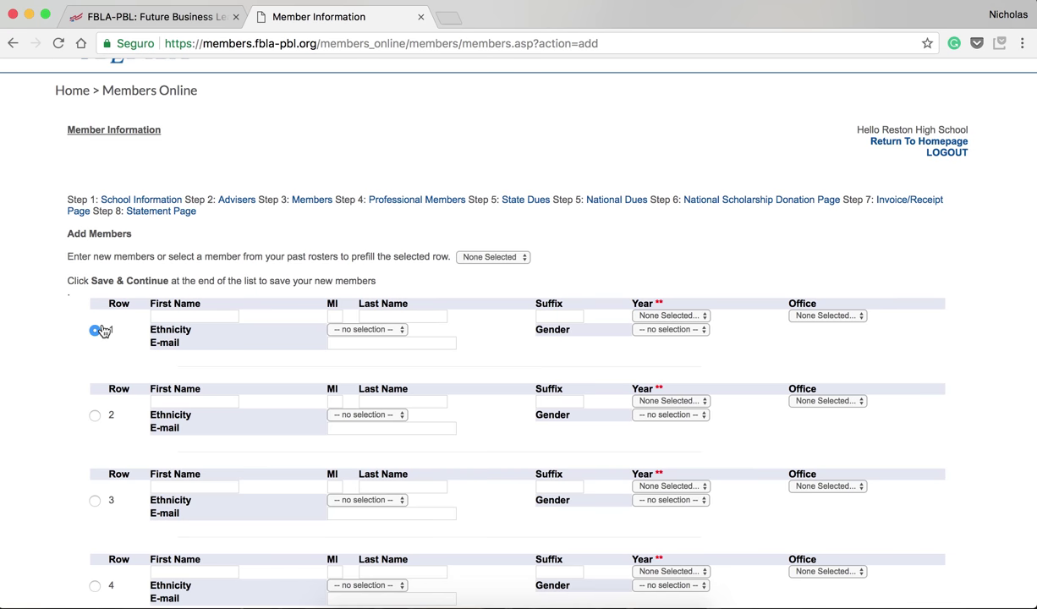
pyautogui.scroll(-1, 104, 330)
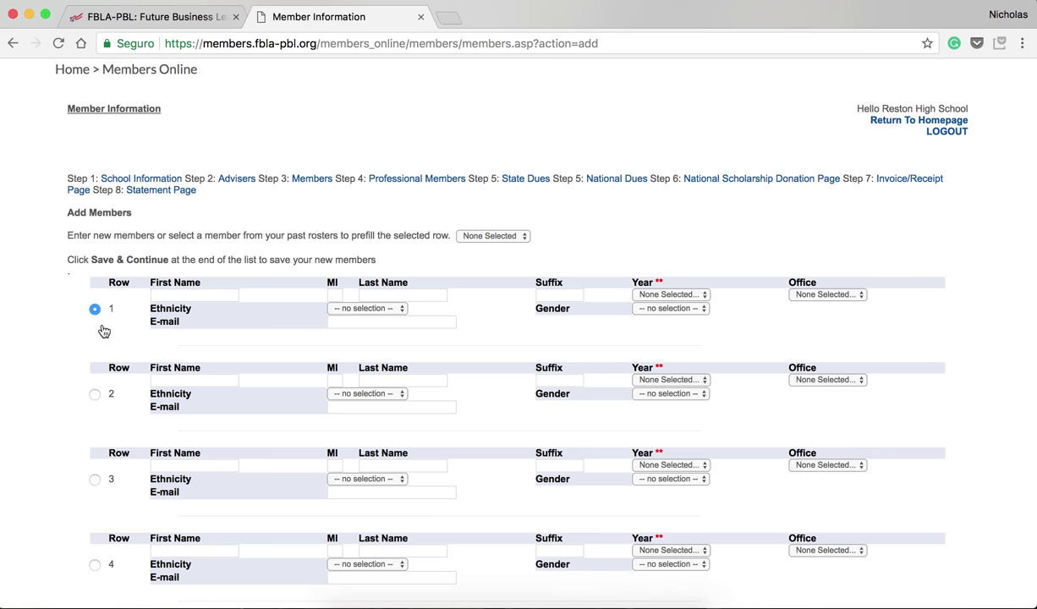
pyautogui.scroll(-2, 104, 330)
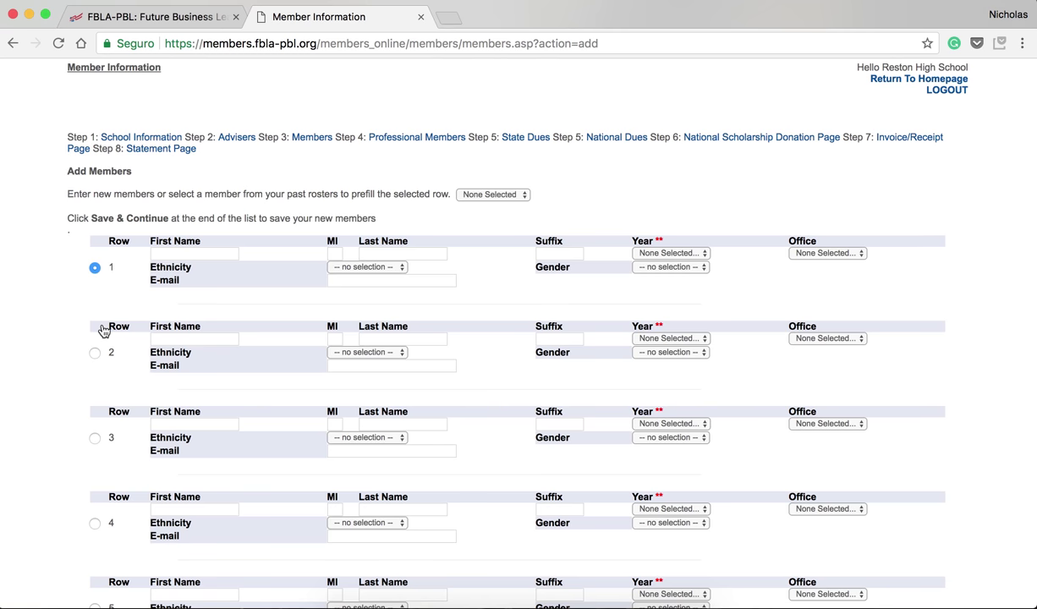
pyautogui.press('Tab')
# Set the new member's year to 10, office Reporter, ethnicity Caucasian, gender Female
pyautogui.click(640, 251)
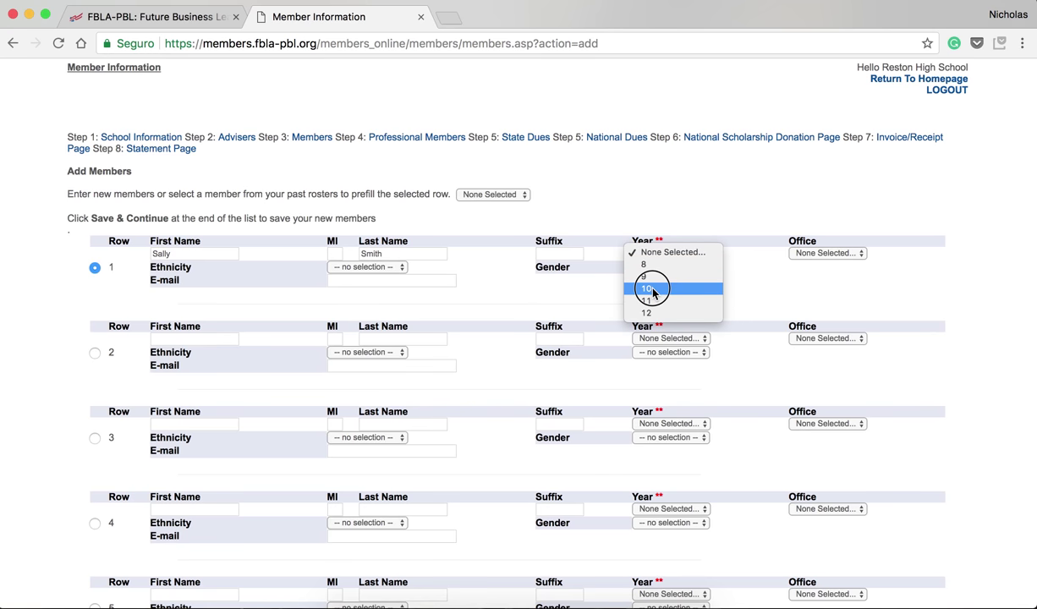
pyautogui.click(658, 285)
pyautogui.click(816, 254)
pyautogui.click(824, 325)
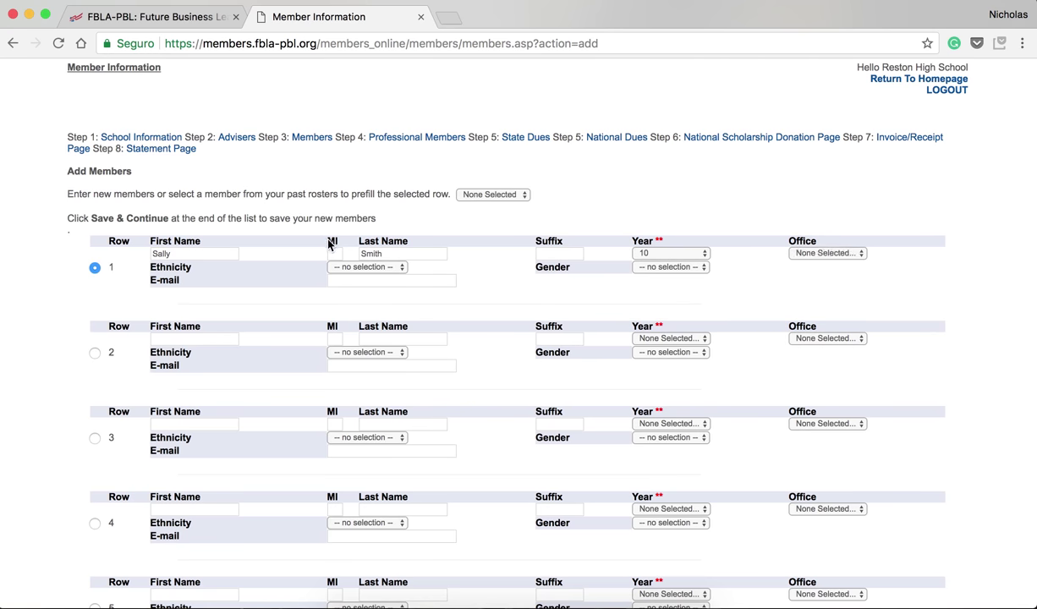
pyautogui.click(343, 268)
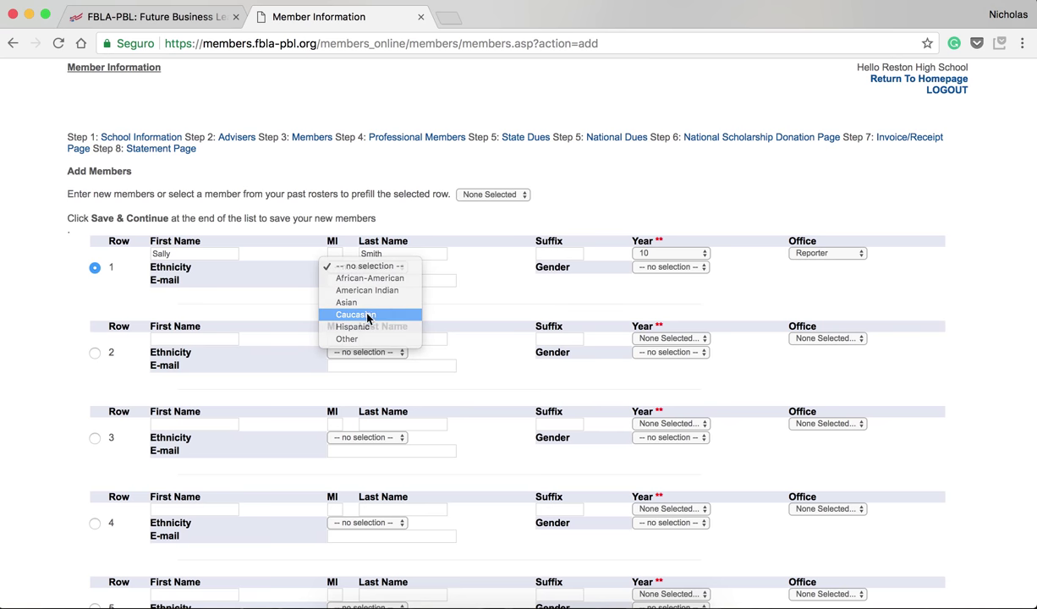
pyautogui.click(355, 314)
pyautogui.click(669, 267)
pyautogui.click(660, 290)
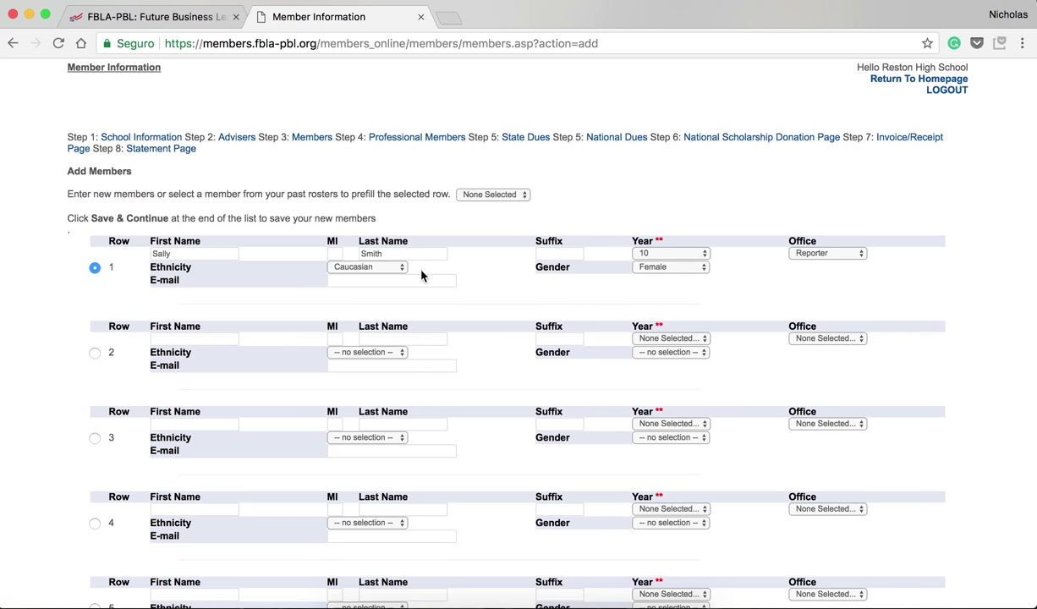
# Fill in the new member's e-mail address and save the row to the roster
pyautogui.click(402, 280)
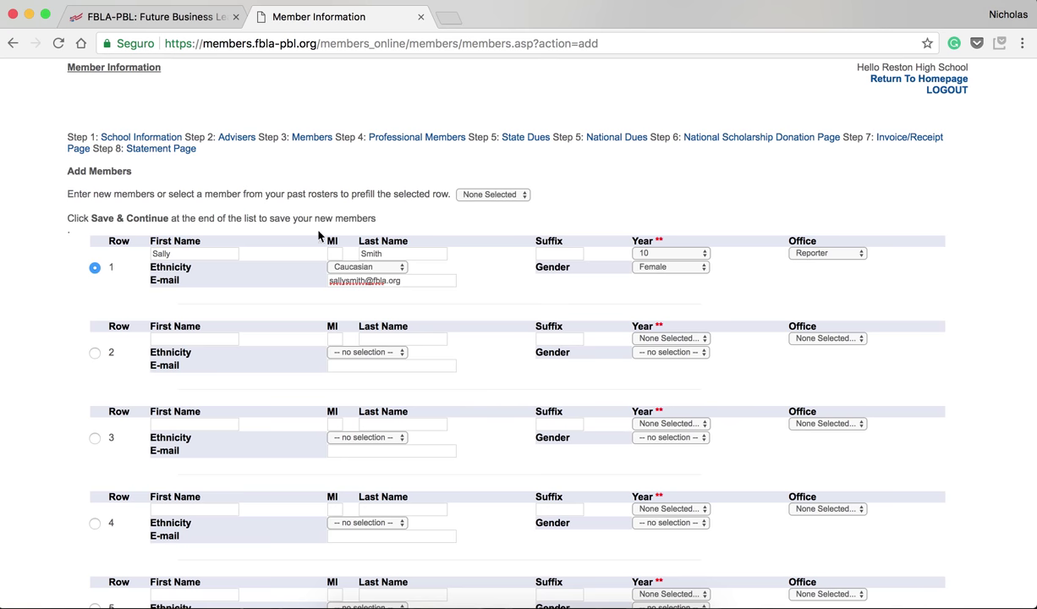
pyautogui.scroll(-15, 308, 274)
pyautogui.scroll(-5, 308, 274)
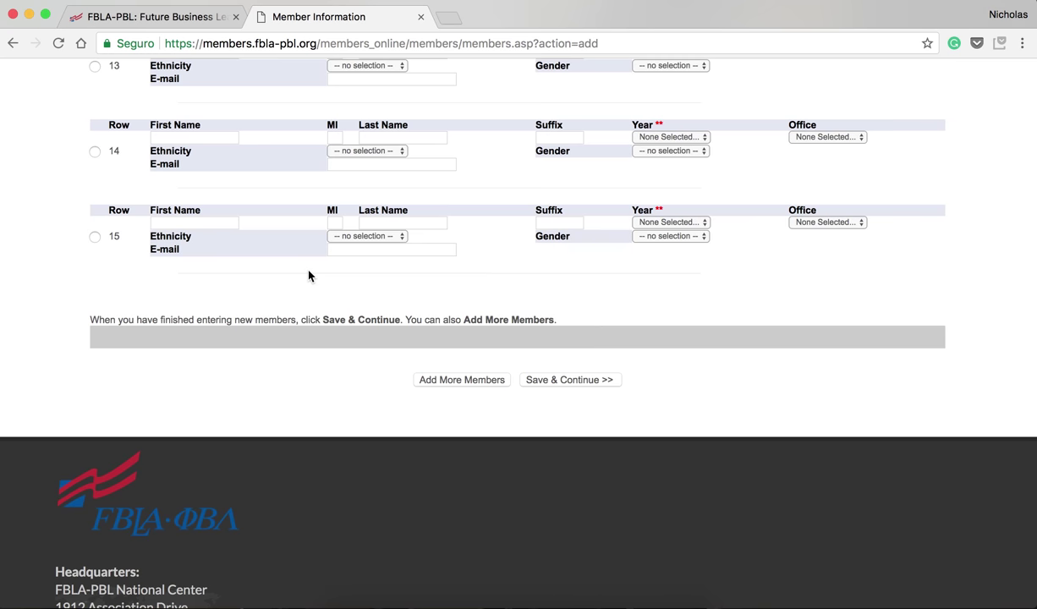
pyautogui.click(586, 385)
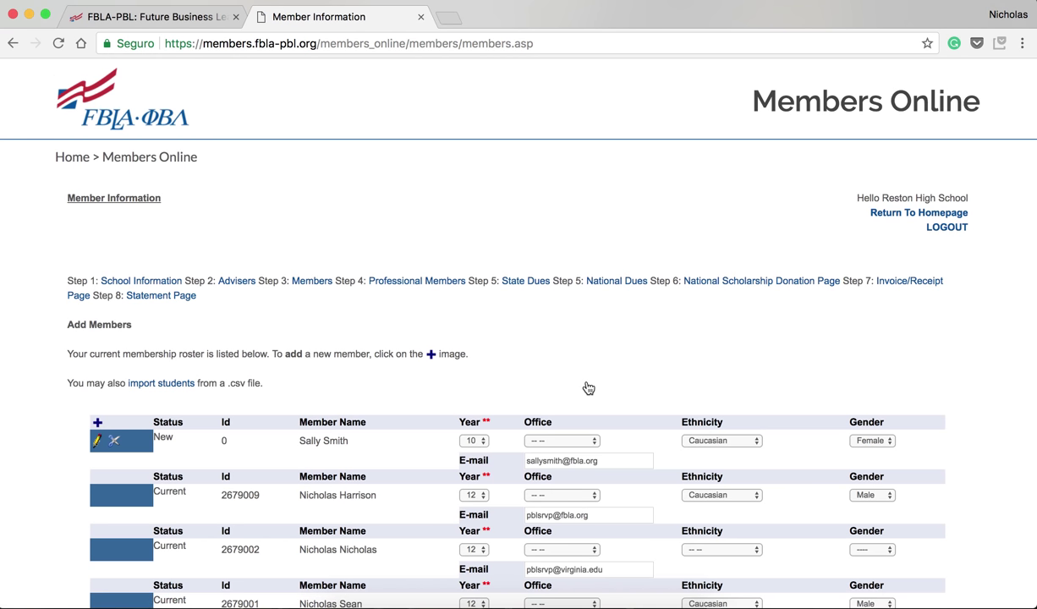
pyautogui.scroll(-3, 588, 387)
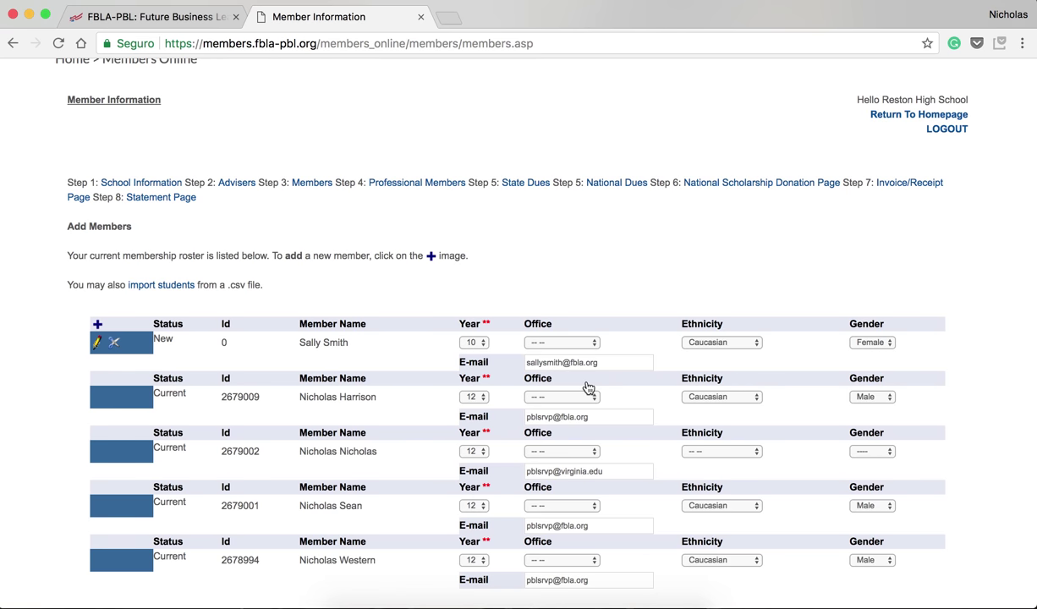
pyautogui.scroll(-2, 589, 388)
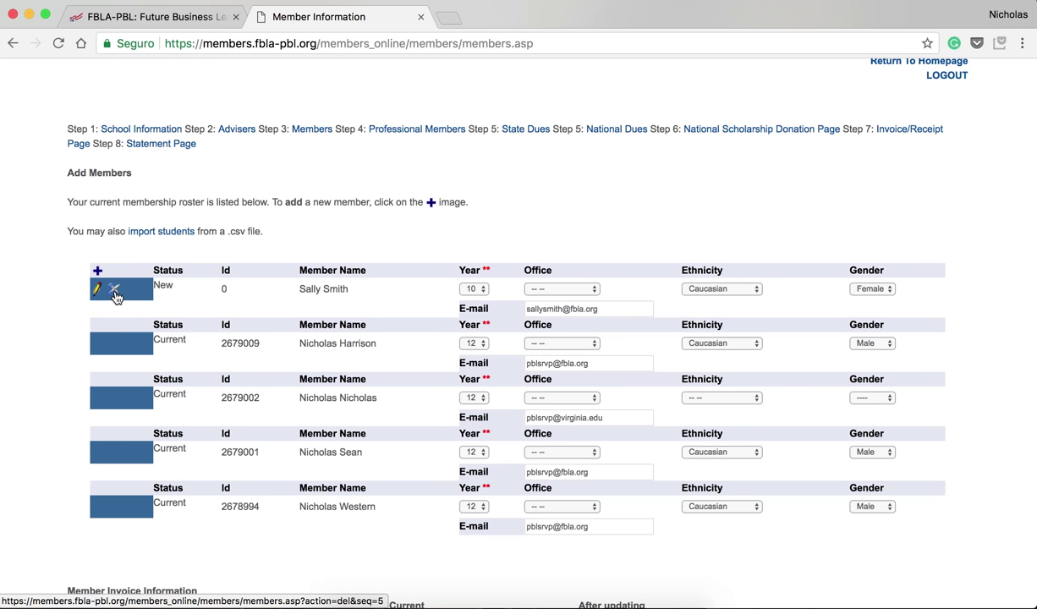
pyautogui.scroll(-2, 116, 296)
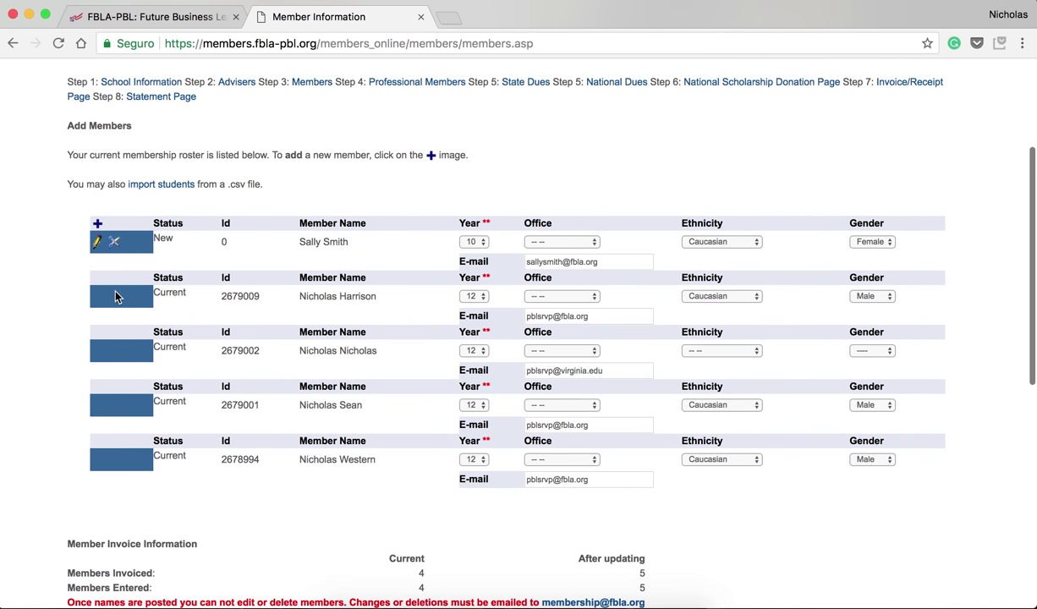
pyautogui.scroll(-3, 104, 225)
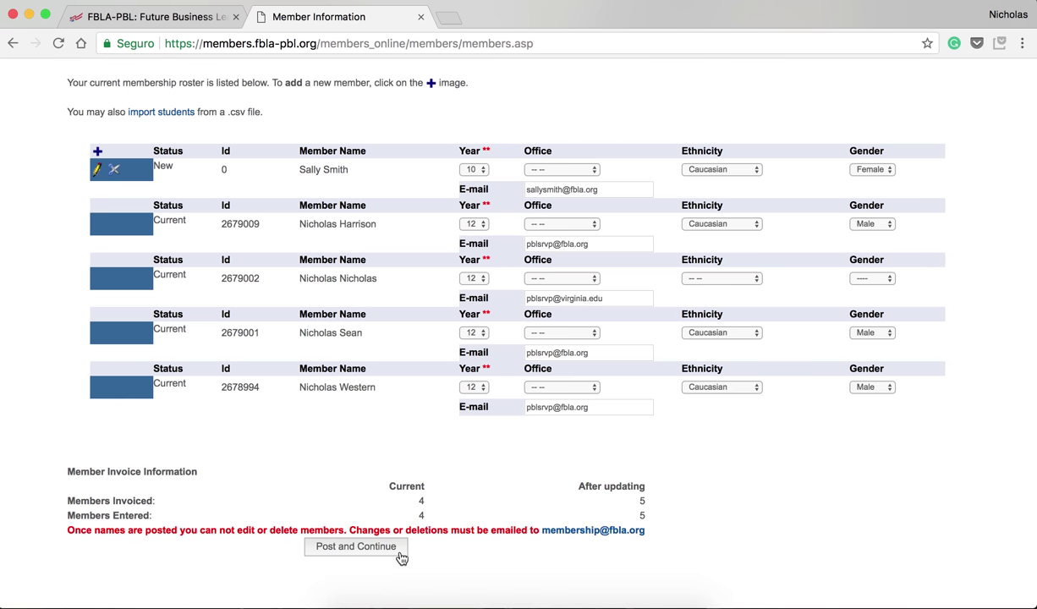
pyautogui.click(401, 555)
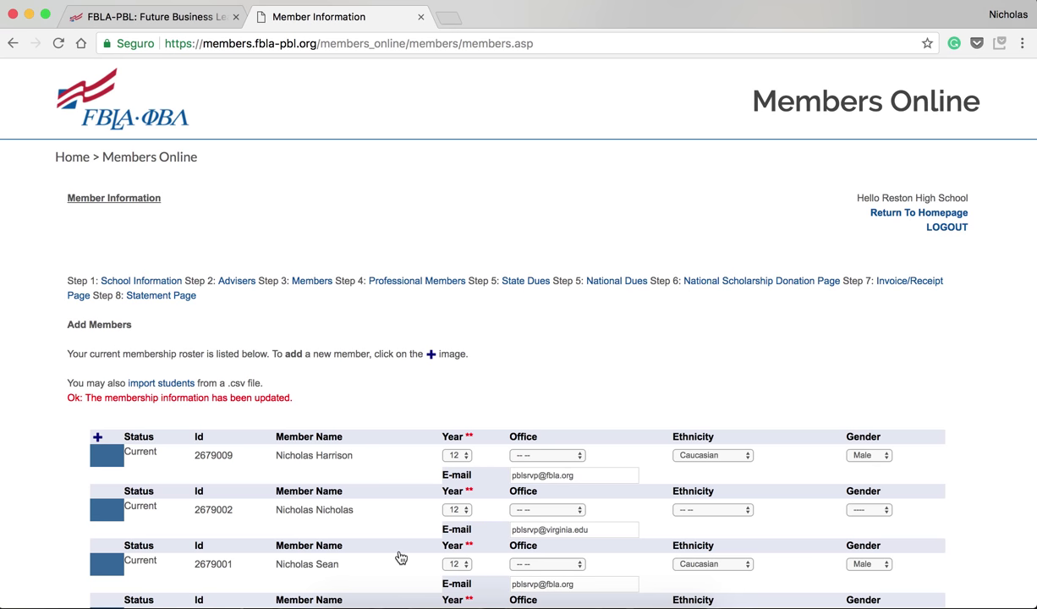
# Scroll the roster to confirm the new member is Current and five members are invoiced
pyautogui.scroll(-2, 400, 557)
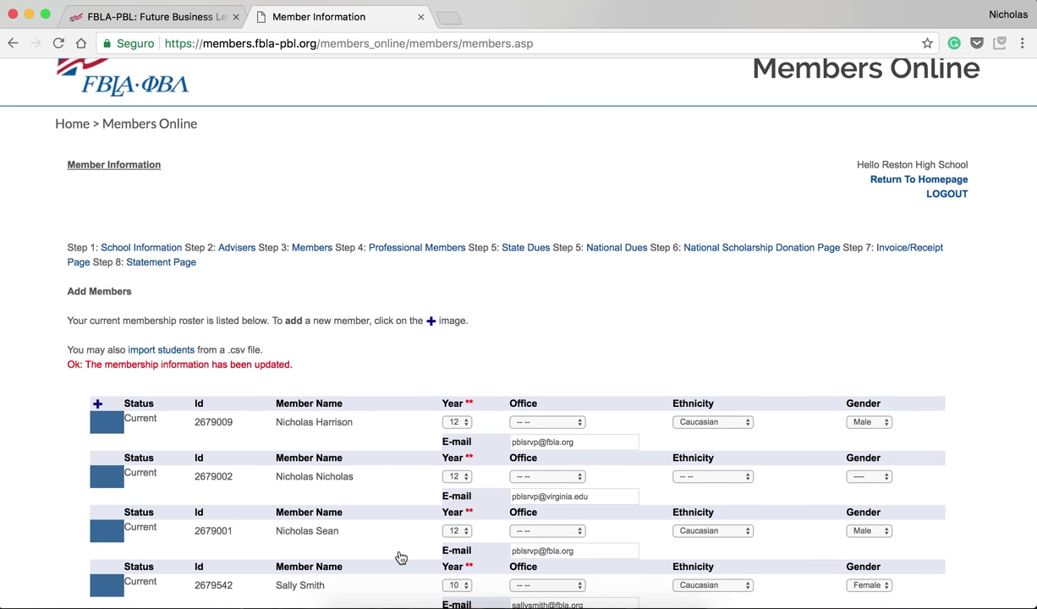
pyautogui.scroll(-3, 401, 557)
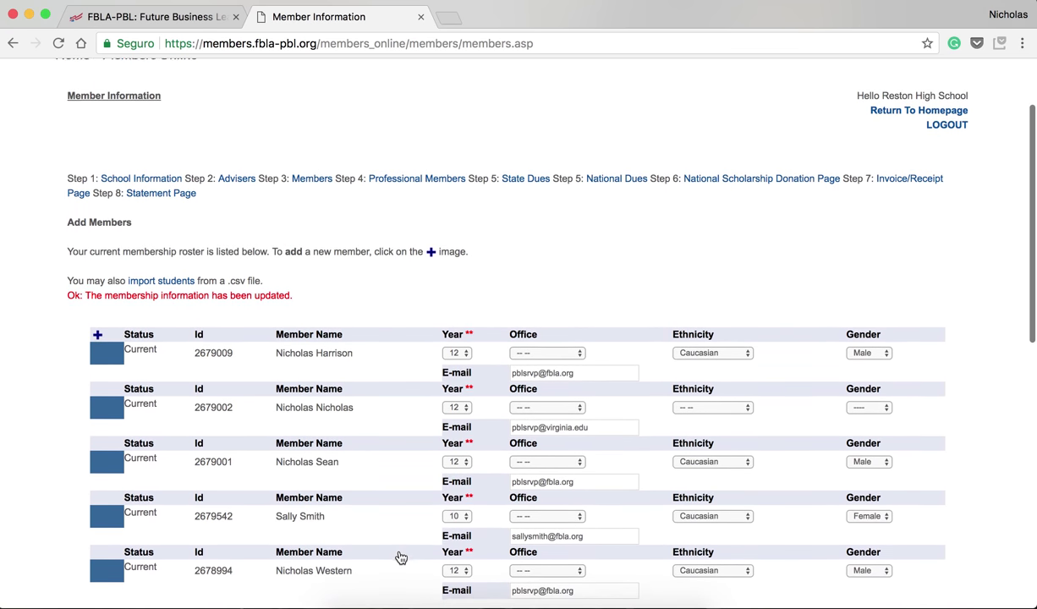
pyautogui.scroll(-7, 401, 557)
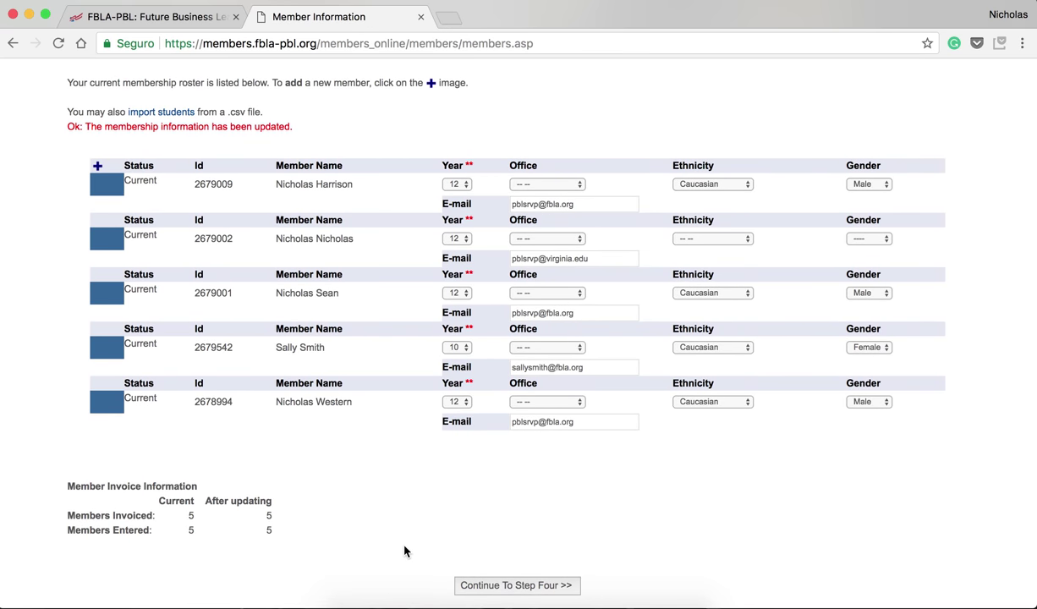
pyautogui.scroll(7, 404, 551)
# Advance to the optional Step 4 Professional Members page
pyautogui.scroll(-8, 404, 550)
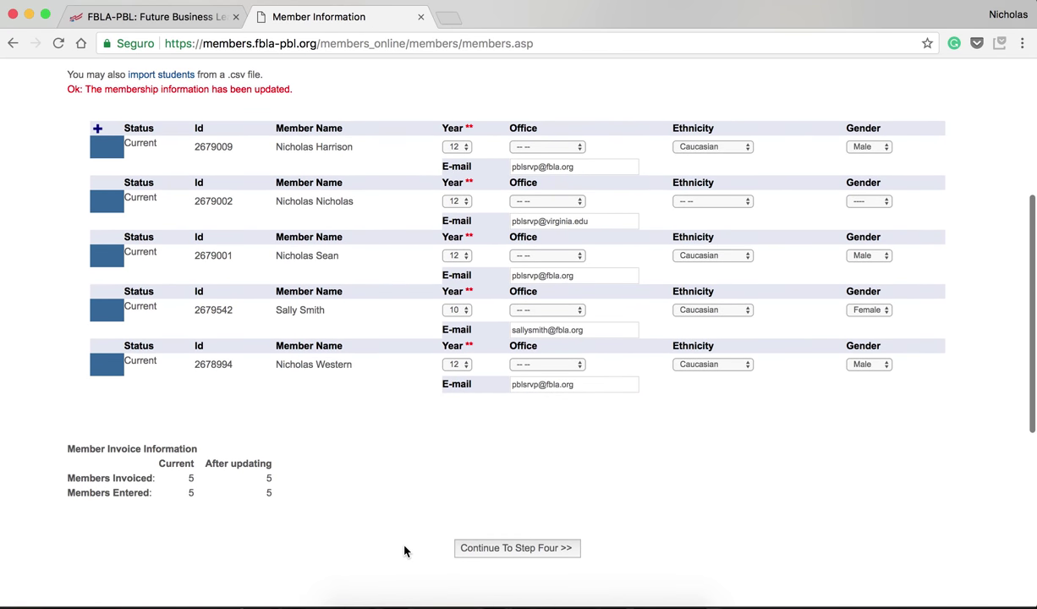
pyautogui.click(494, 548)
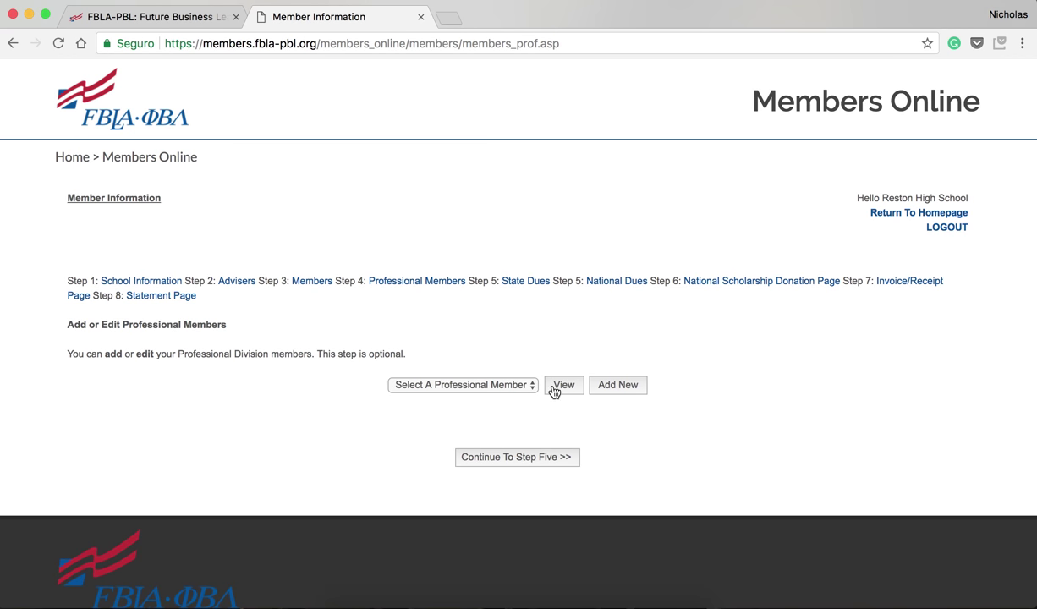
pyautogui.click(202, 29)
# Return to the Members Online tab and continue to Step 5 State Dues, totaling $0.00
pyautogui.scroll(-2, 653, 371)
pyautogui.scroll(-1, 654, 370)
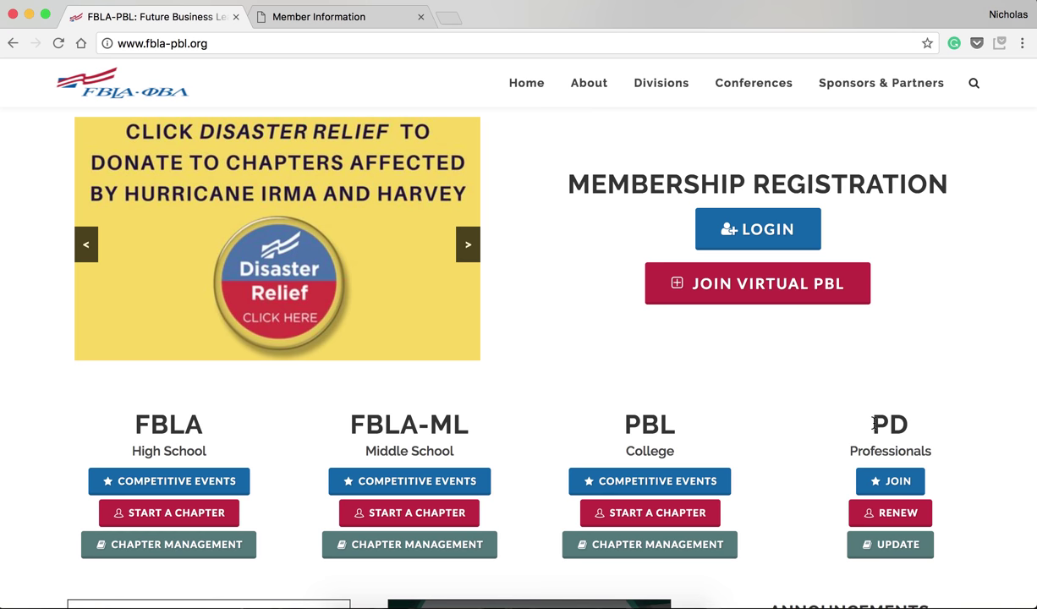
pyautogui.click(376, 18)
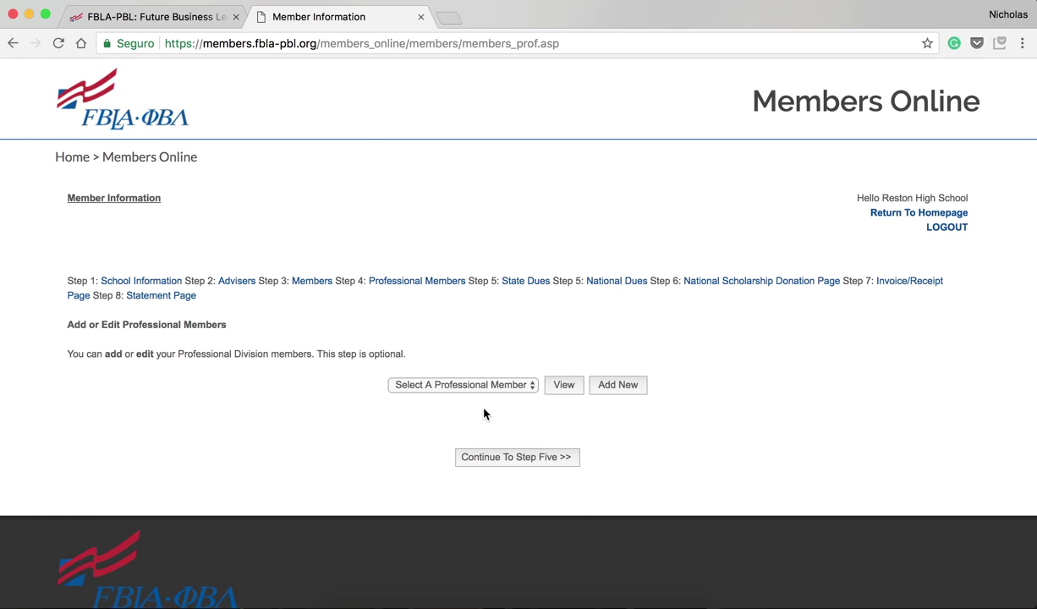
pyautogui.click(483, 458)
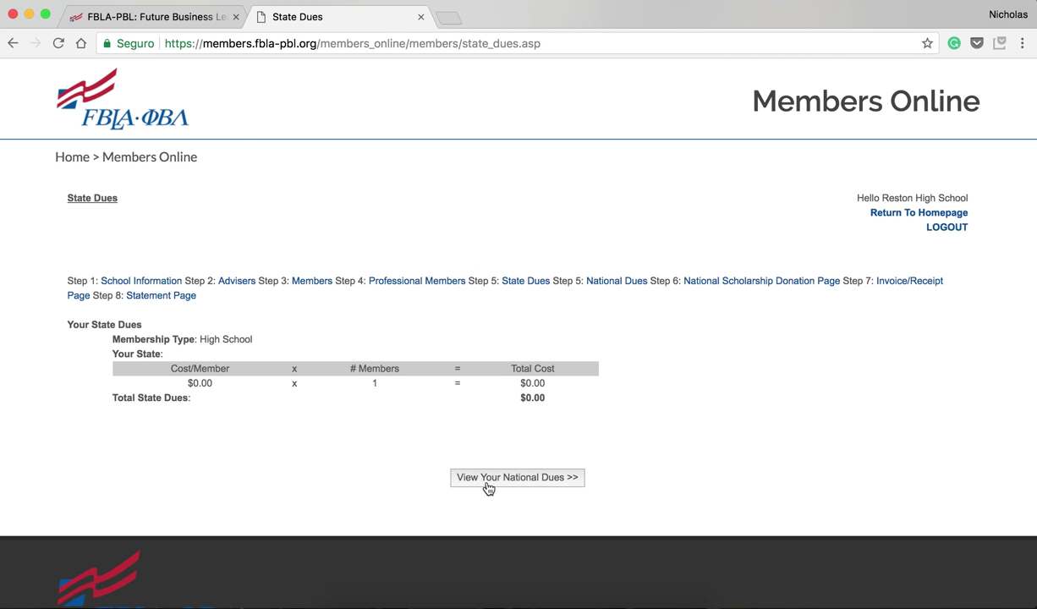
# View the $6.00 national dues and pass the scholarship donation page with $0.00 contributed
pyautogui.click(487, 482)
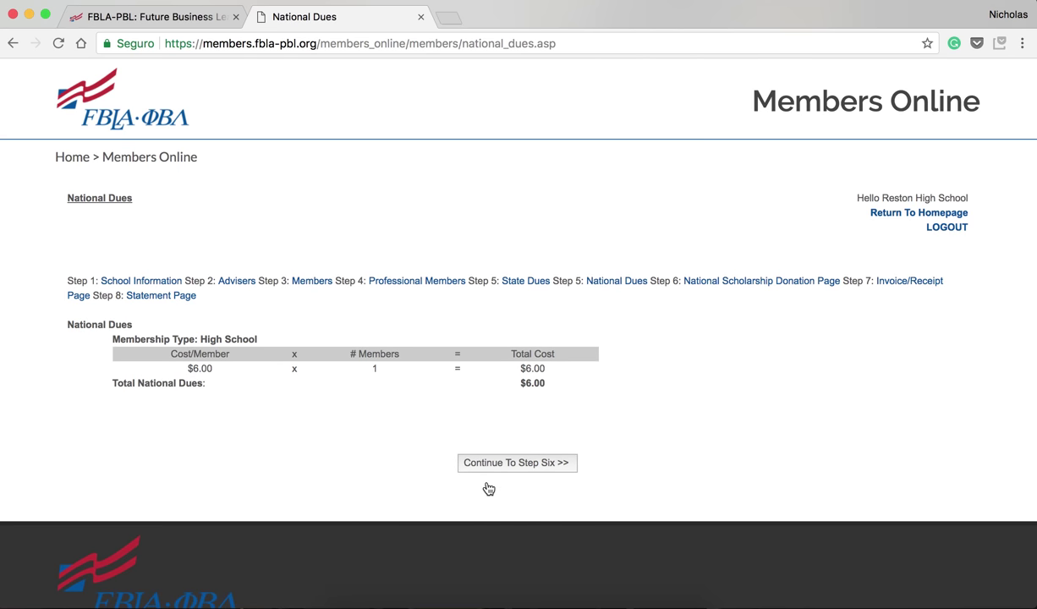
pyautogui.click(486, 466)
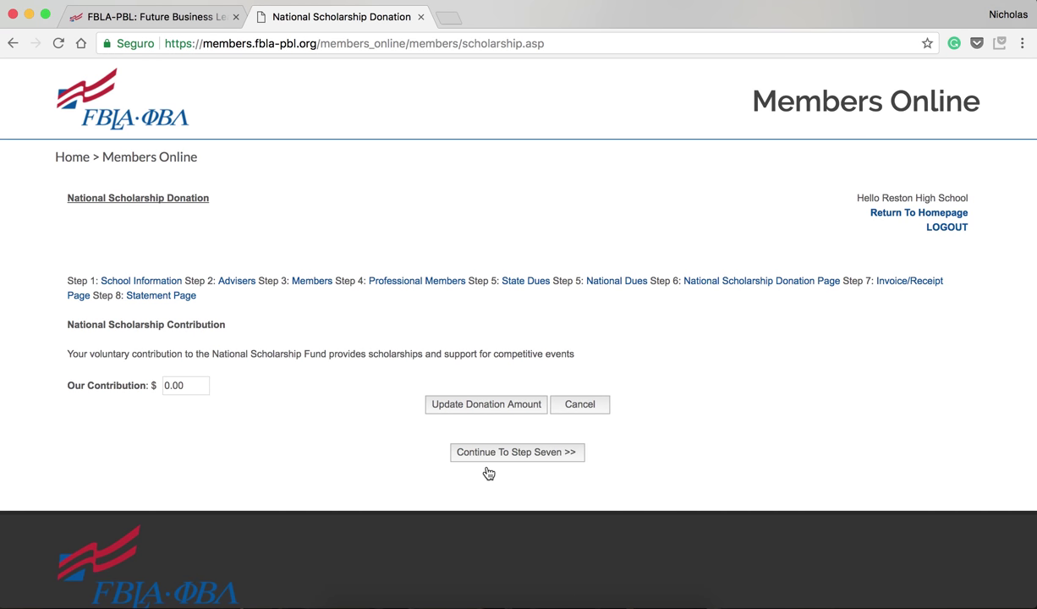
pyautogui.click(487, 461)
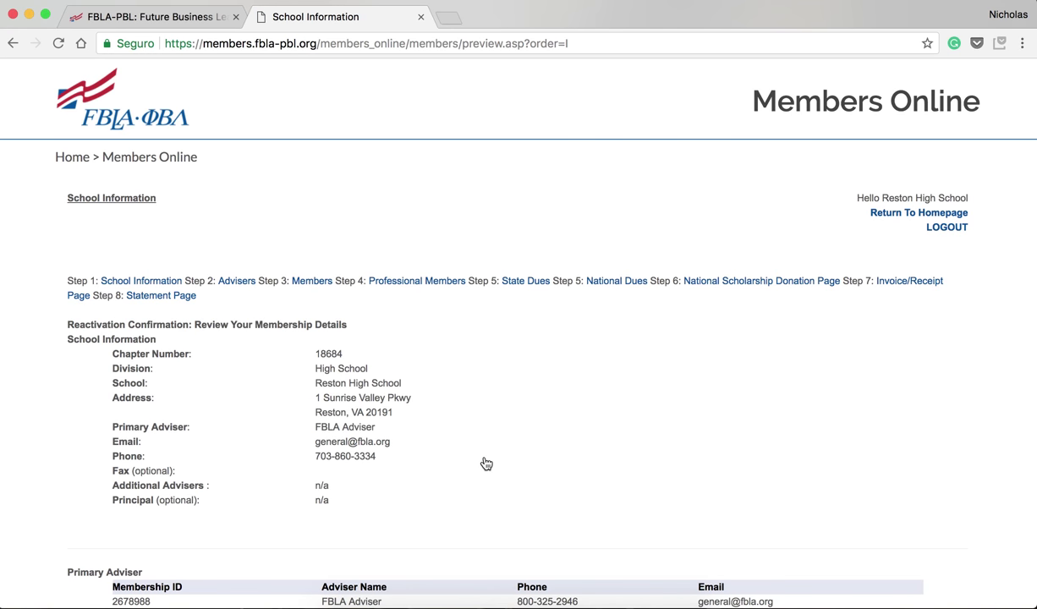
# Scroll the review page down to the five 2017 invoices and the $50.00 payment total
pyautogui.scroll(-1, 486, 464)
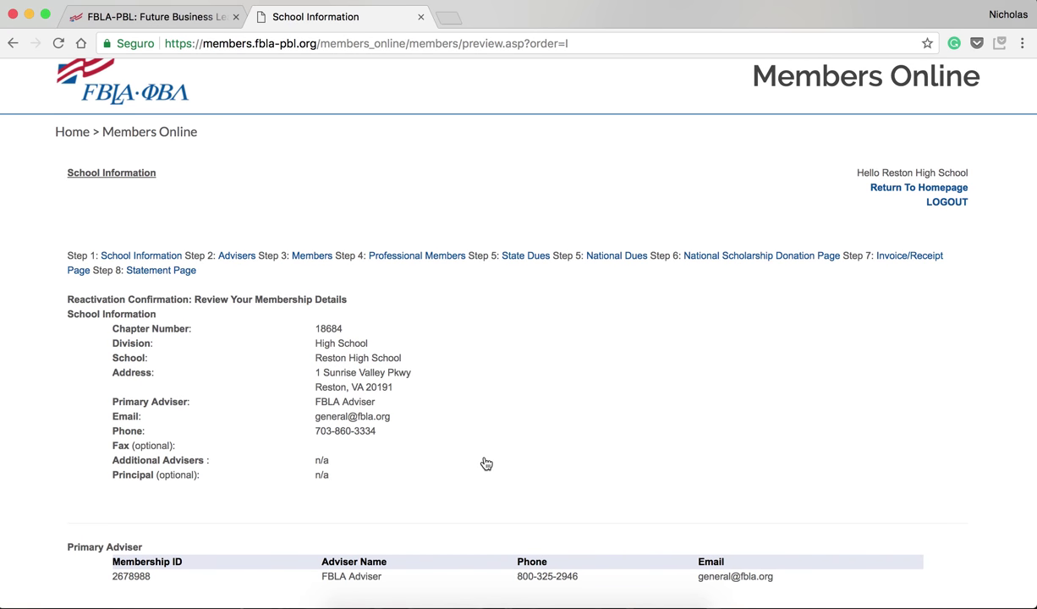
pyautogui.scroll(-1, 486, 463)
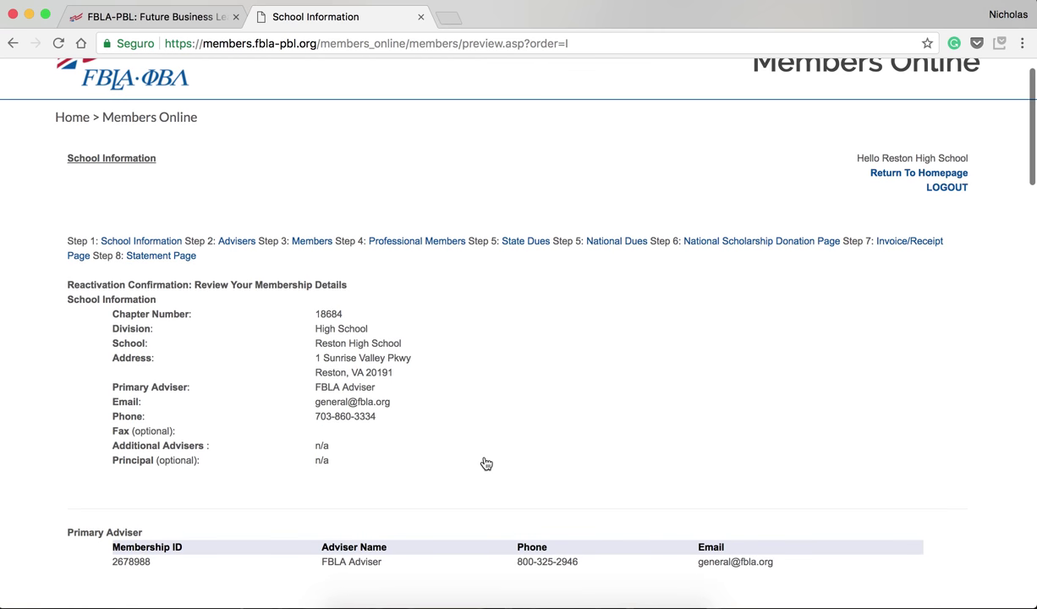
pyautogui.scroll(-1, 290, 367)
pyautogui.scroll(-5, 290, 368)
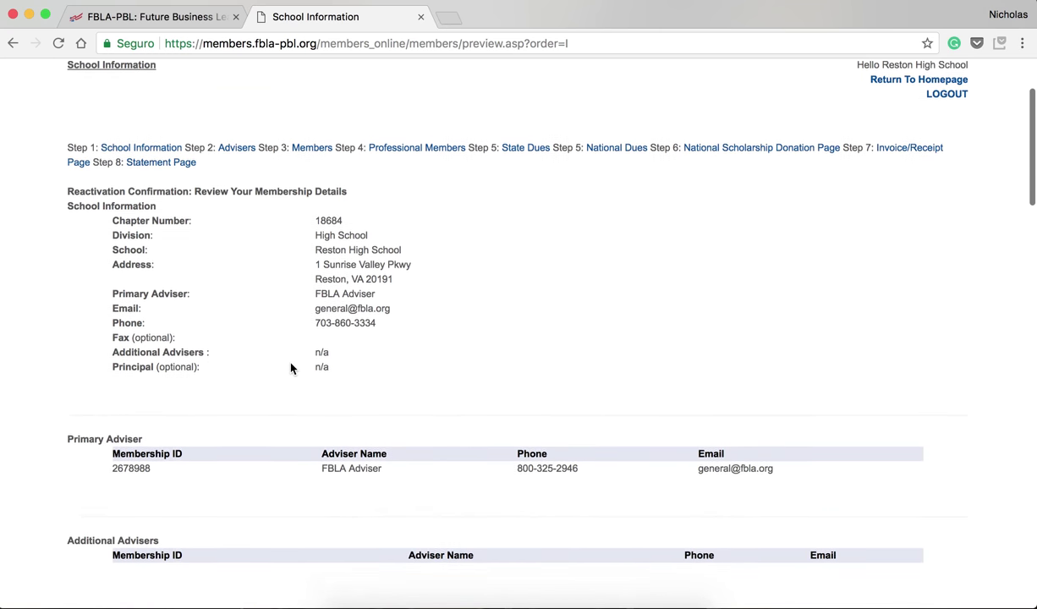
pyautogui.scroll(-4, 290, 368)
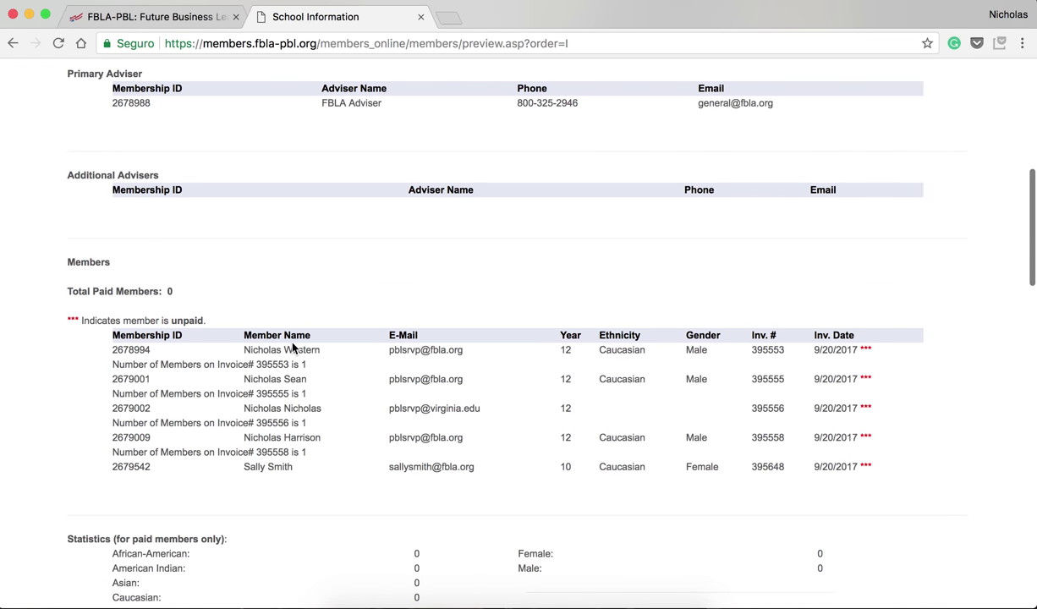
pyautogui.scroll(-1, 291, 350)
pyautogui.scroll(-4, 291, 332)
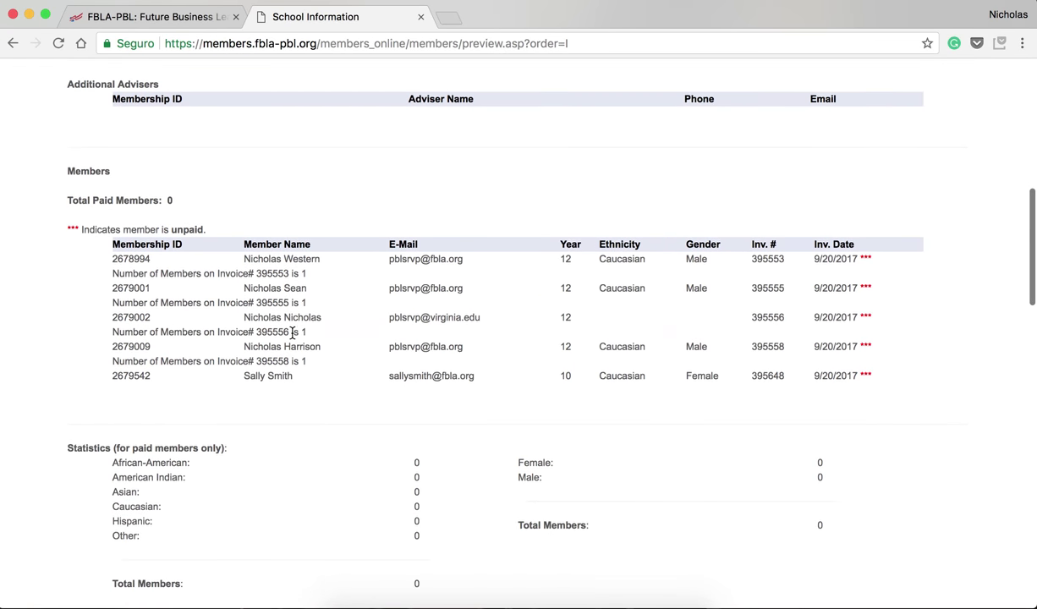
pyautogui.scroll(-5, 292, 338)
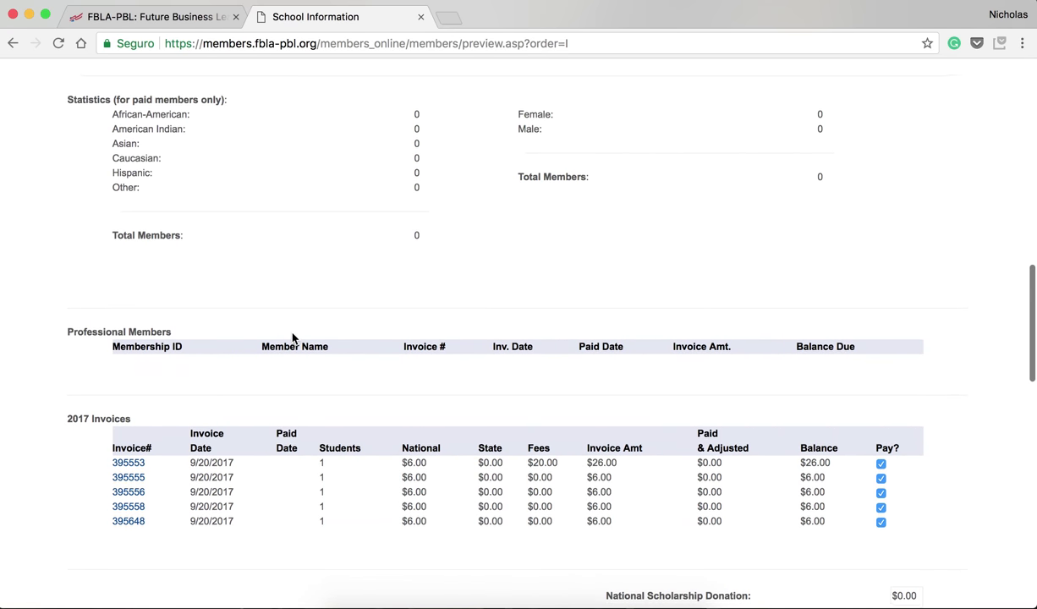
pyautogui.scroll(-2, 292, 339)
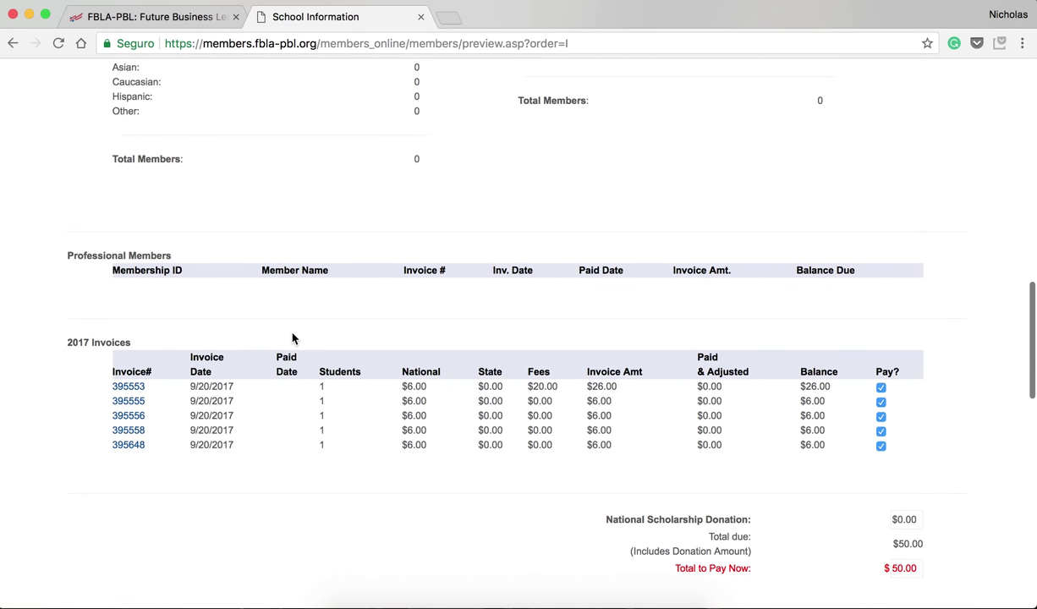
pyautogui.scroll(-3, 292, 339)
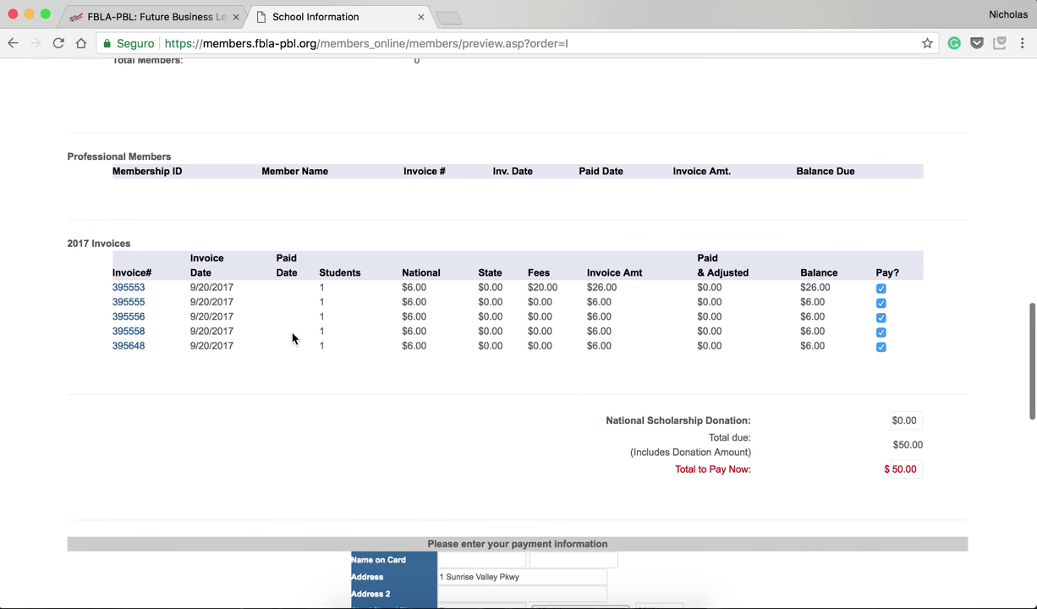
pyautogui.scroll(-2, 292, 338)
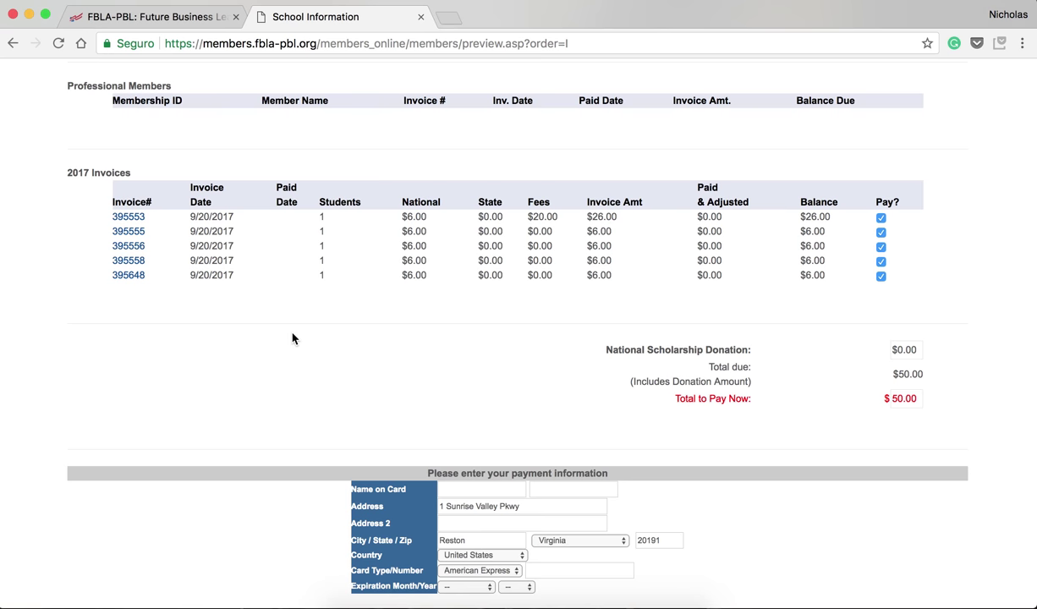
pyautogui.scroll(-5, 292, 338)
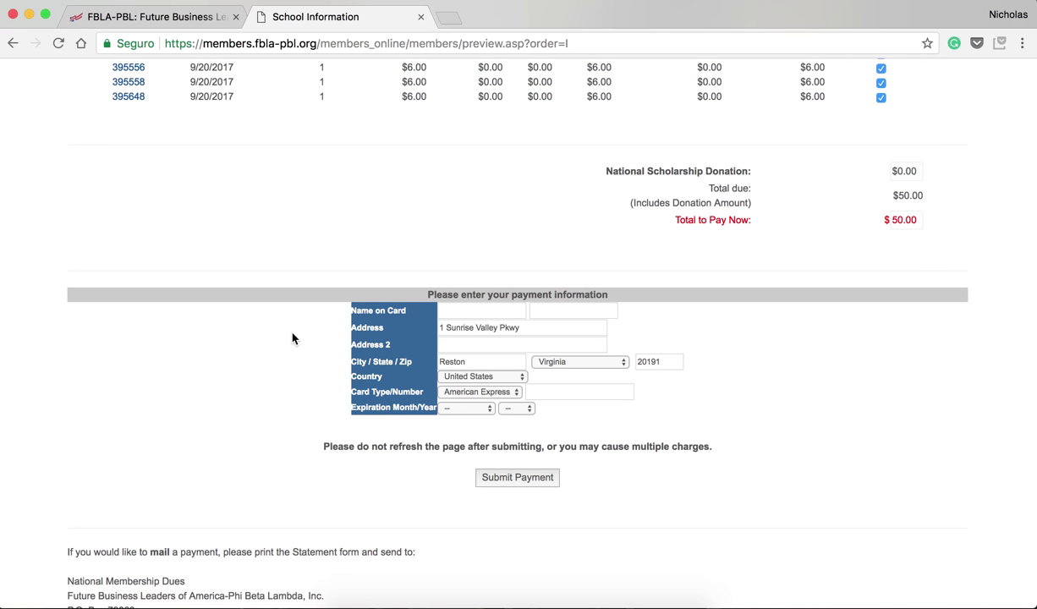
pyautogui.scroll(-4, 292, 338)
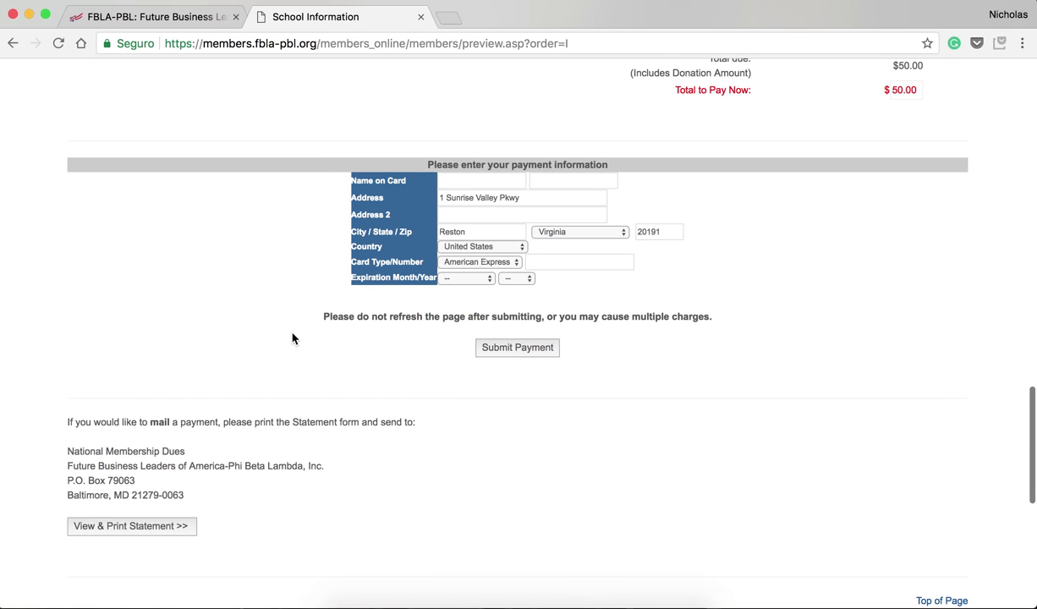
pyautogui.scroll(-1, 298, 346)
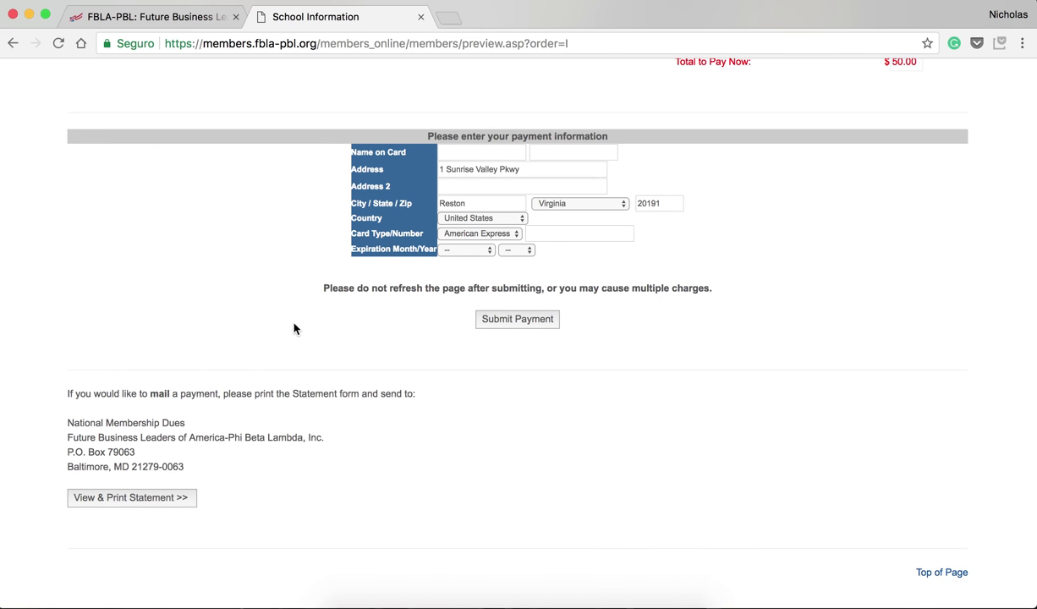
pyautogui.scroll(-3, 286, 338)
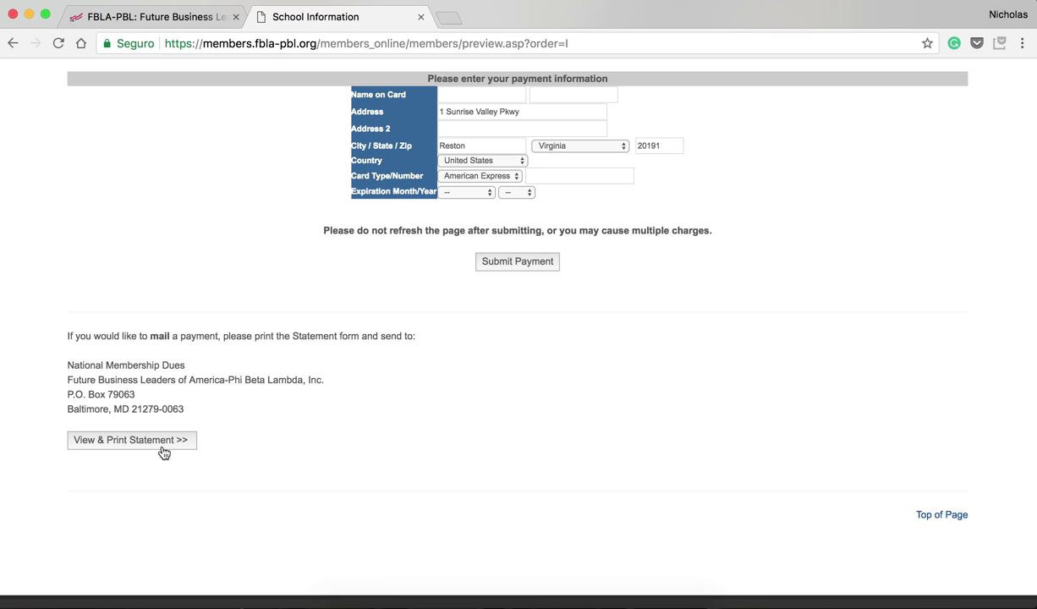
pyautogui.scroll(-1, 163, 452)
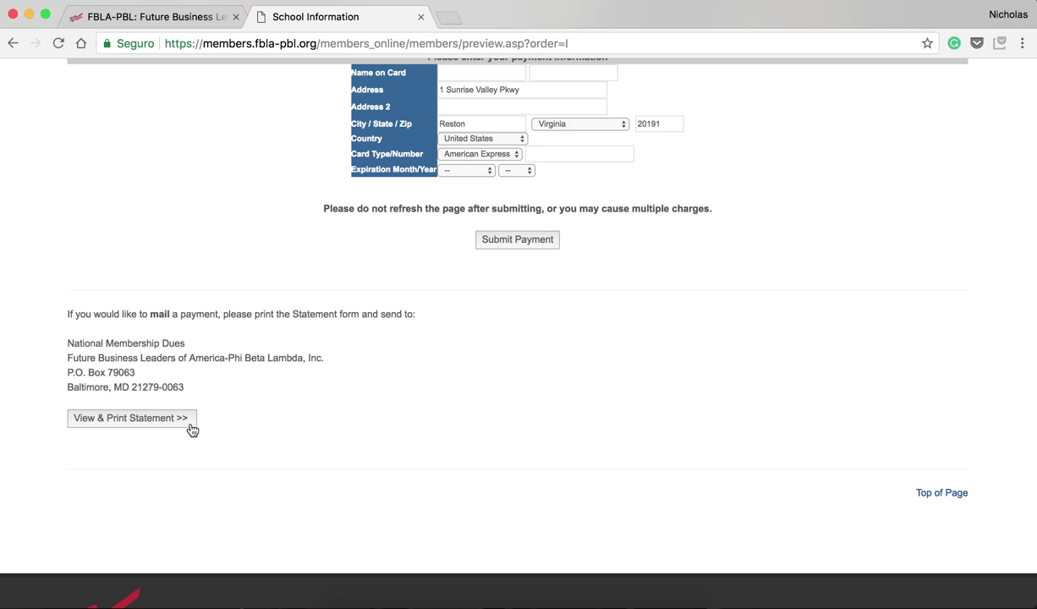
pyautogui.scroll(10, 191, 430)
pyautogui.scroll(10, 192, 431)
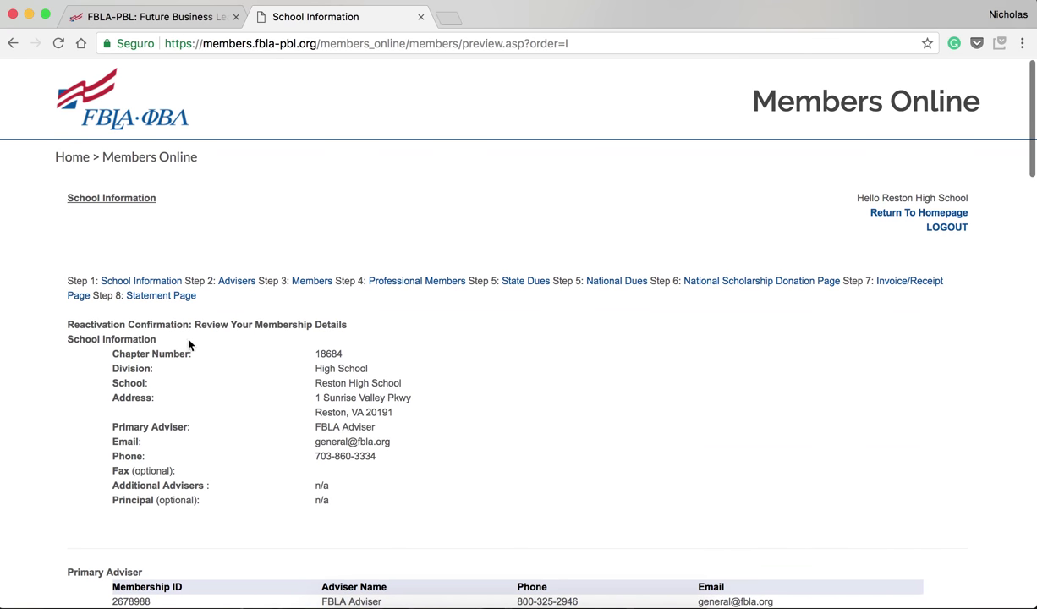
# Open the Step 8 Statement page and scroll through the 2017-2018 receipt totaling $50.00
pyautogui.click(168, 300)
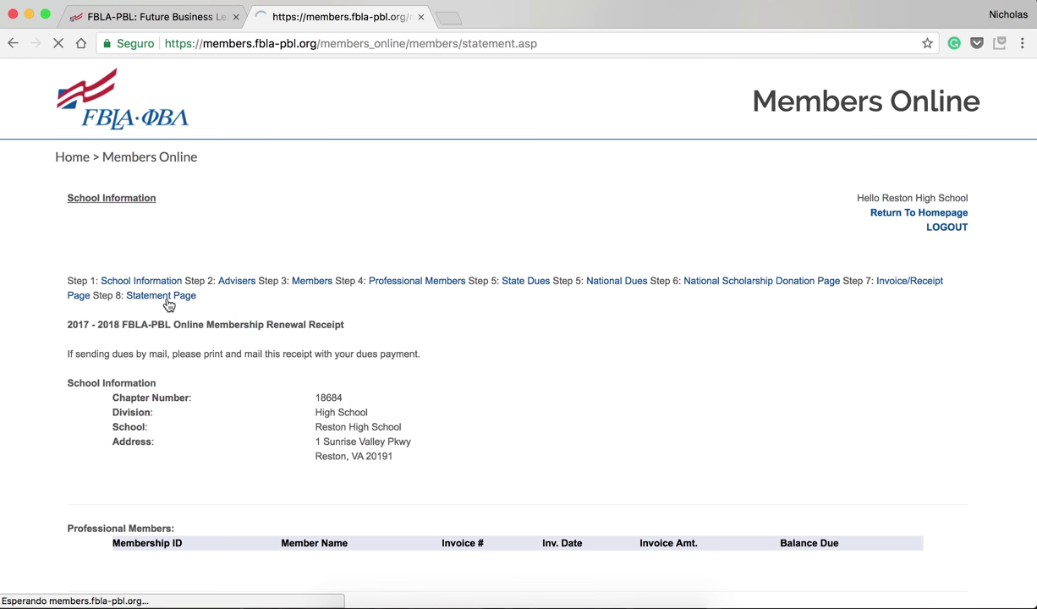
pyautogui.scroll(-3, 167, 304)
pyautogui.scroll(-10, 169, 305)
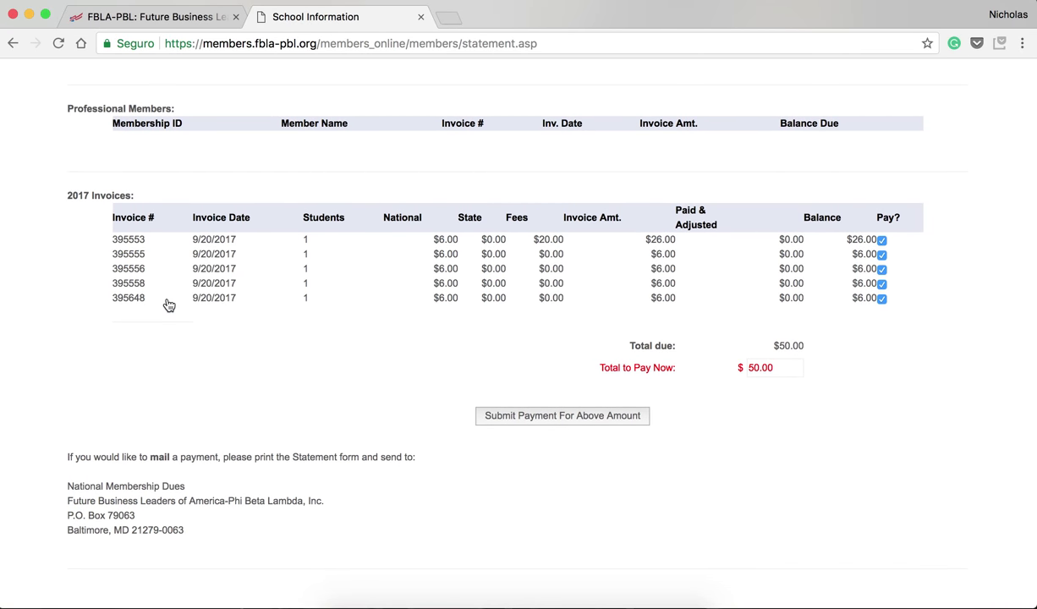
pyautogui.scroll(-8, 168, 305)
pyautogui.scroll(10, 168, 306)
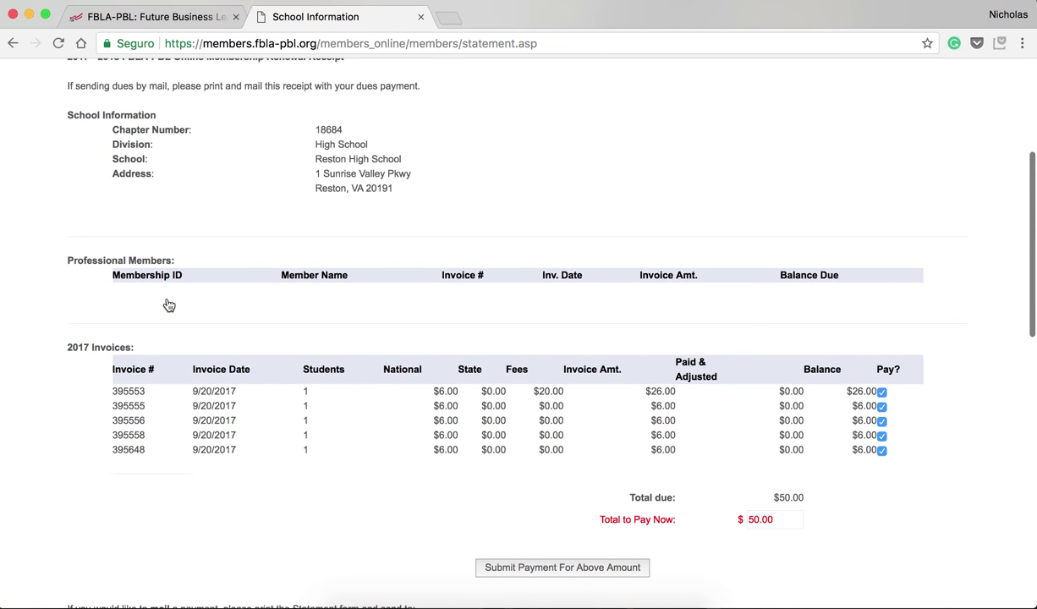
pyautogui.scroll(8, 168, 306)
pyautogui.scroll(-8, 168, 305)
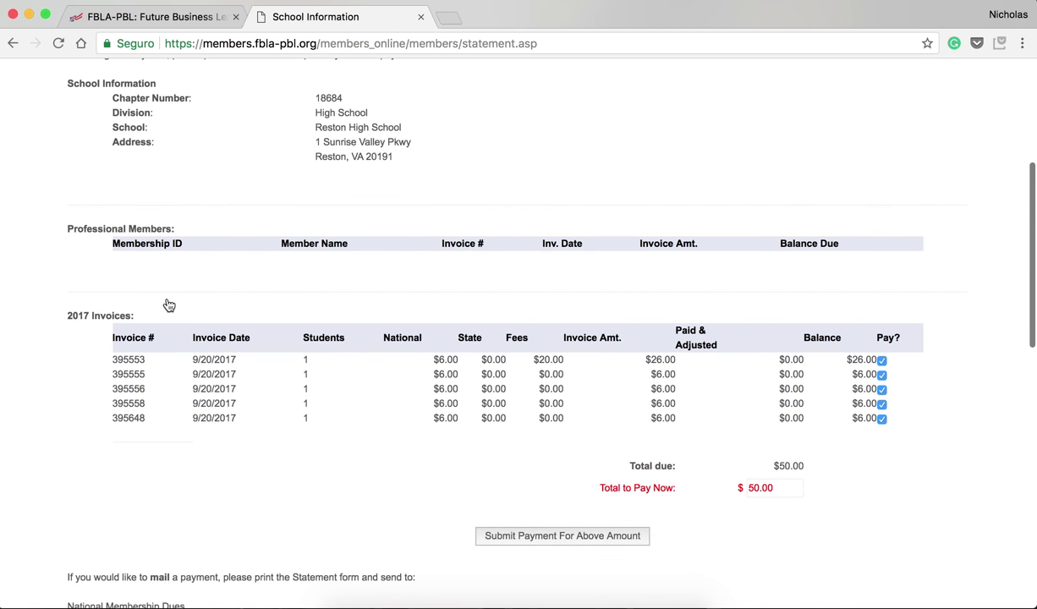
pyautogui.scroll(3, 168, 305)
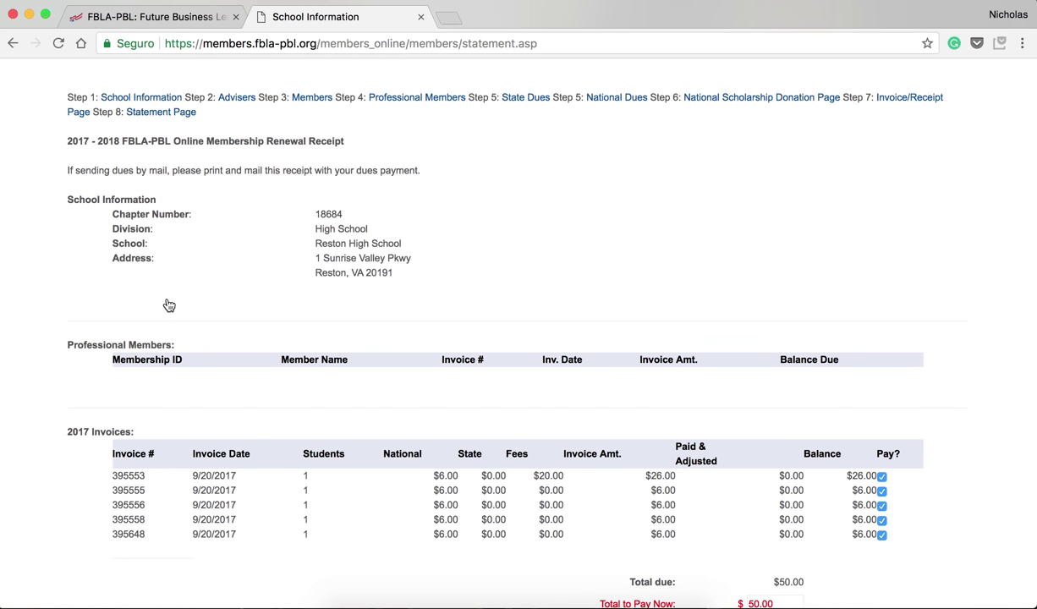
pyautogui.scroll(-2, 169, 305)
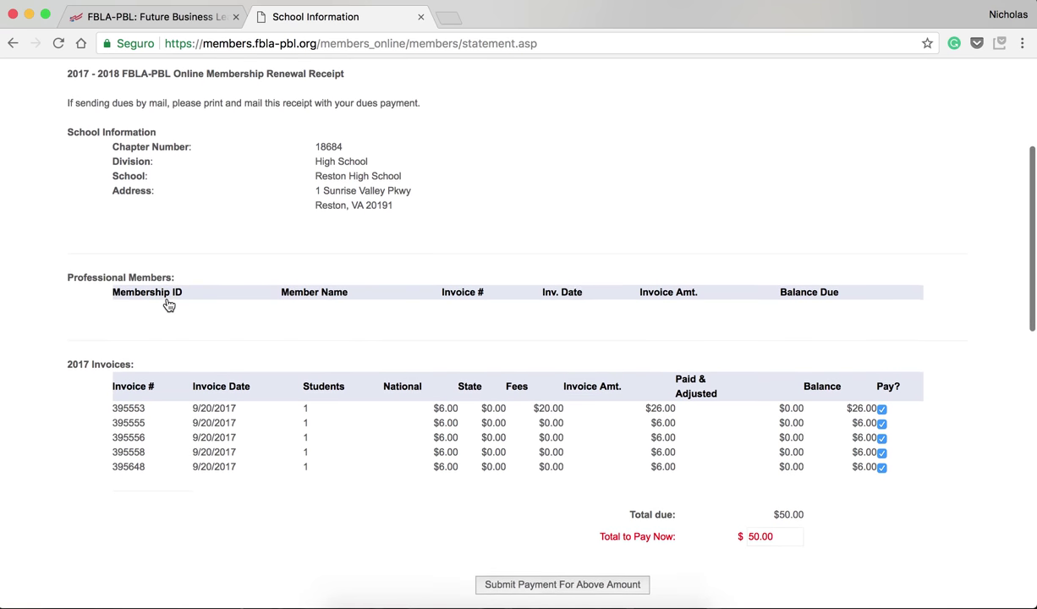